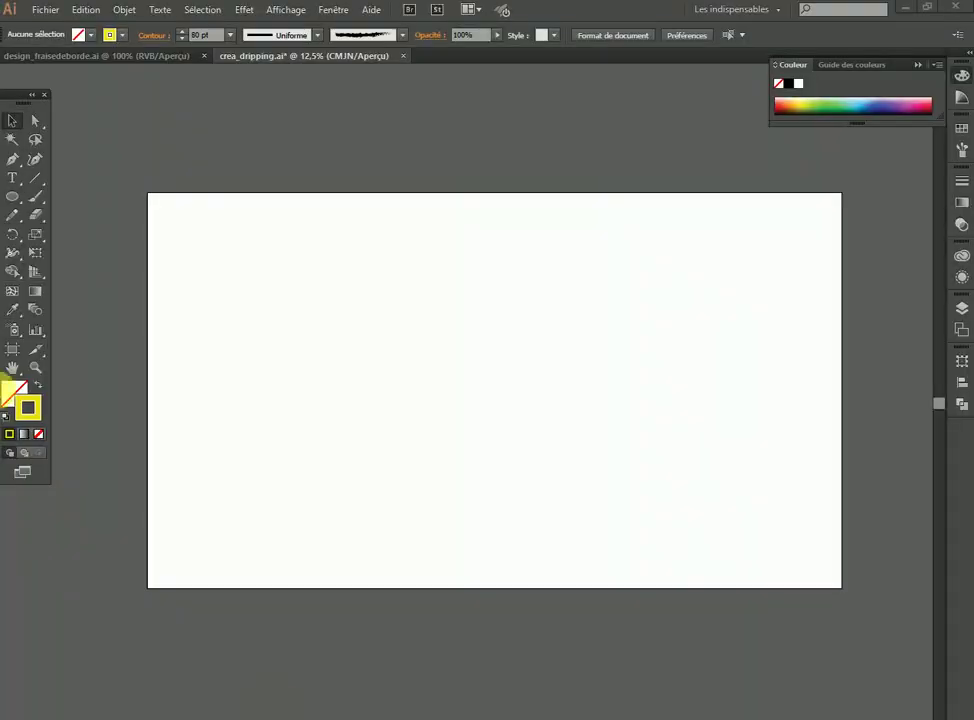
Draw a rectangle covering the whole artboard
double_click(12, 396)
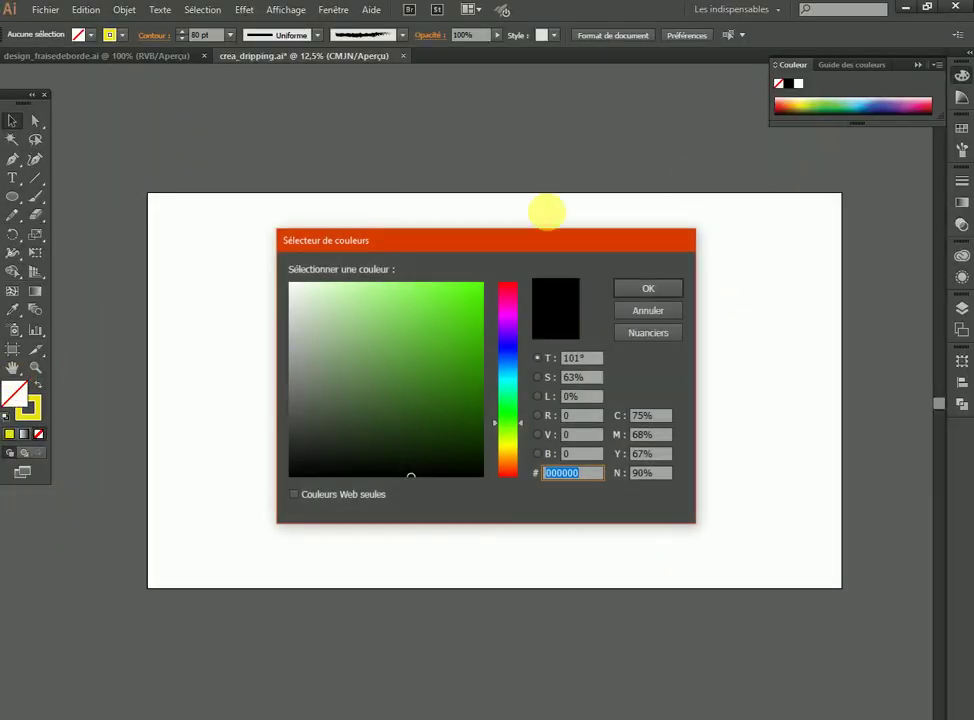
left_click(648, 314)
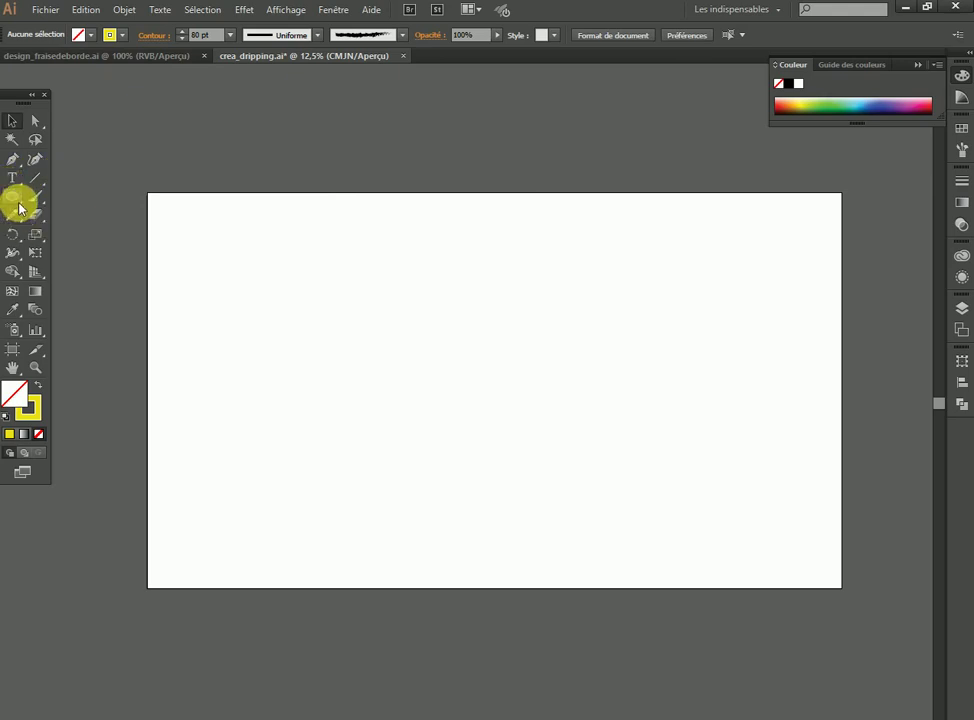
left_click_drag(15, 198, 70, 208)
left_click(69, 205)
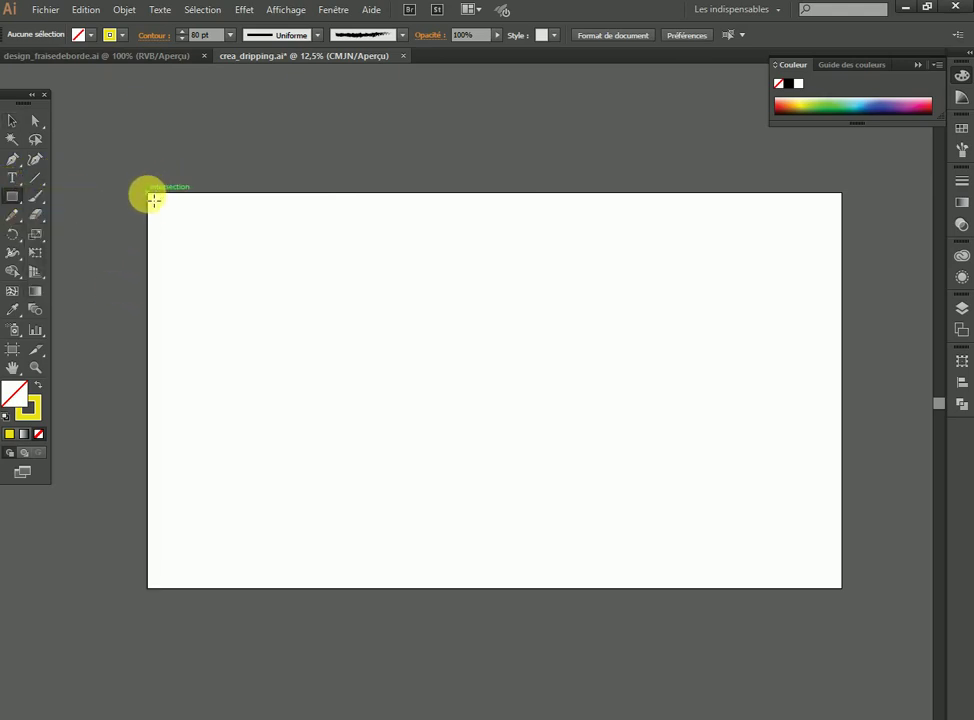
left_click_drag(150, 196, 846, 593)
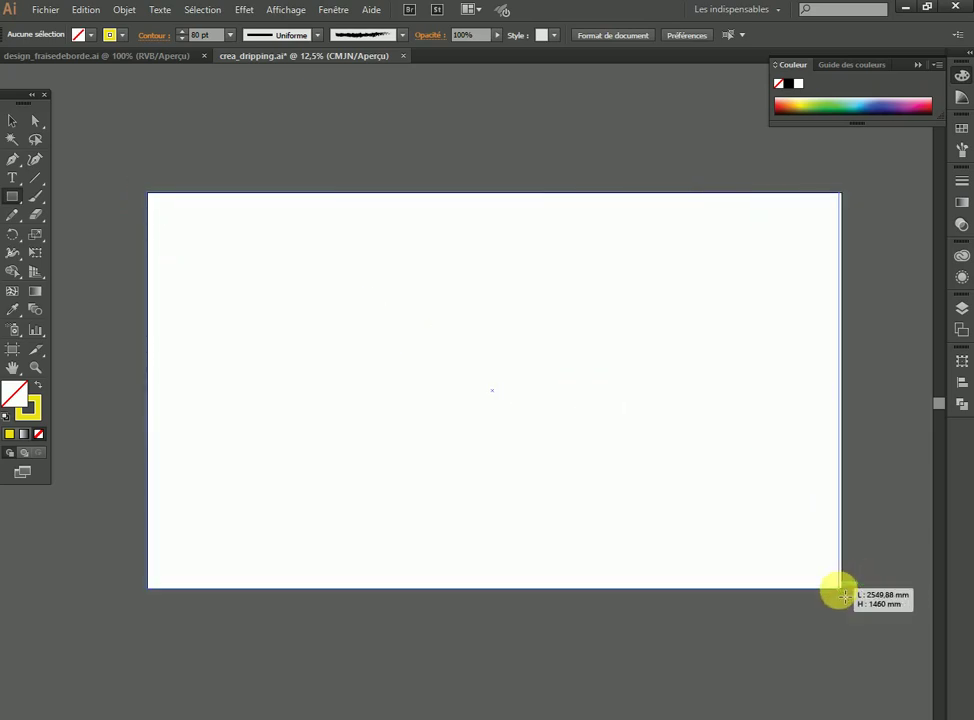
left_click_drag(846, 593, 842, 589)
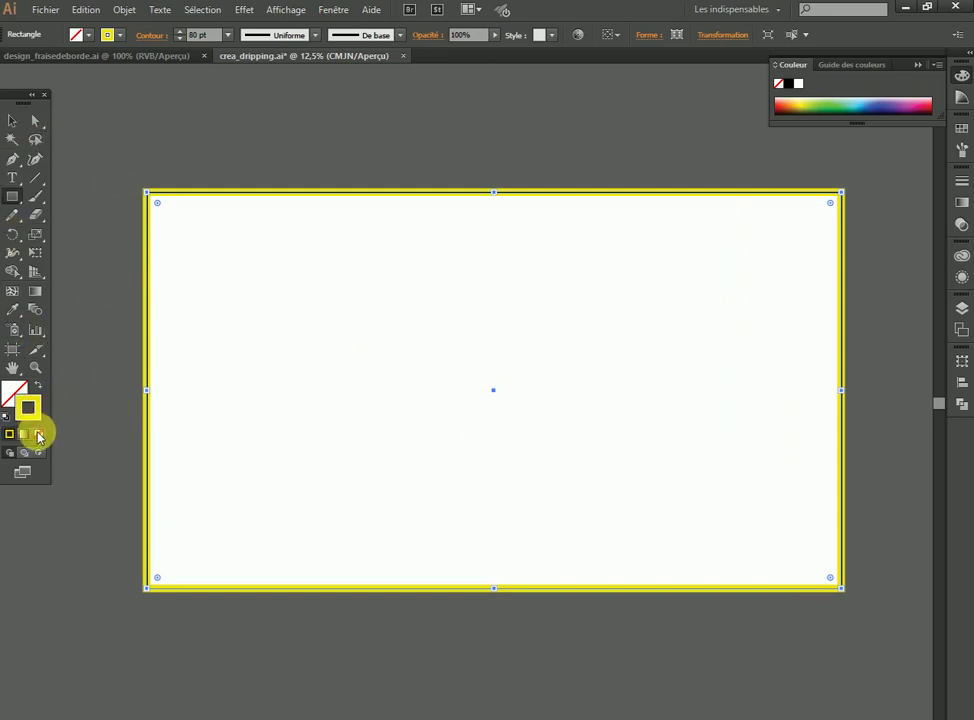
Give the rectangle no stroke and an off-white F9F9F9 fill, then reselect it
left_click(38, 433)
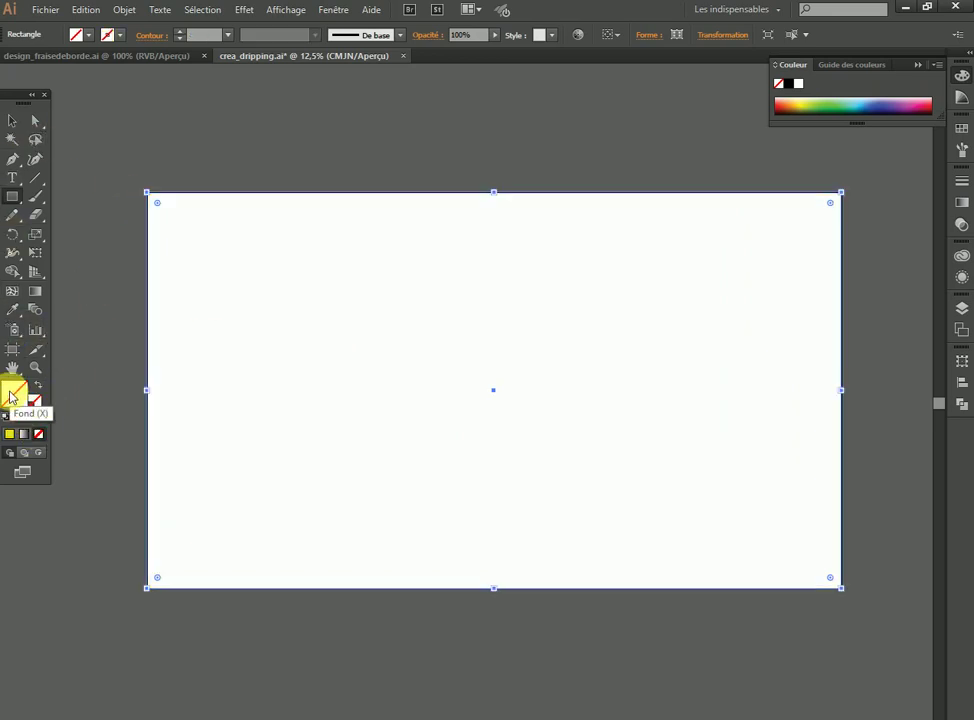
double_click(12, 396)
left_click(289, 284)
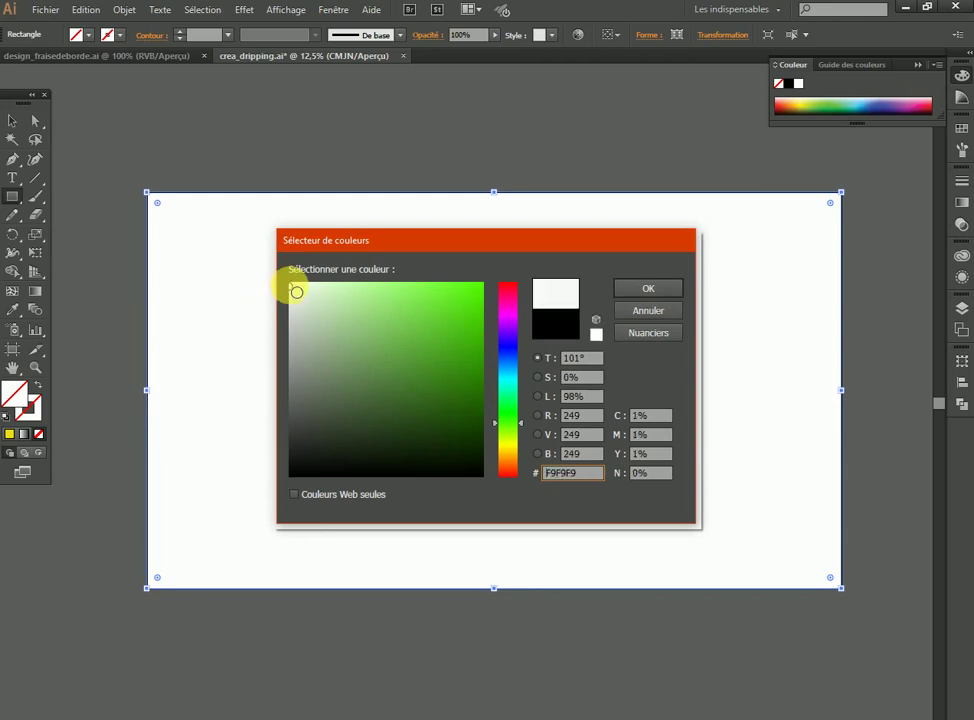
left_click(643, 285)
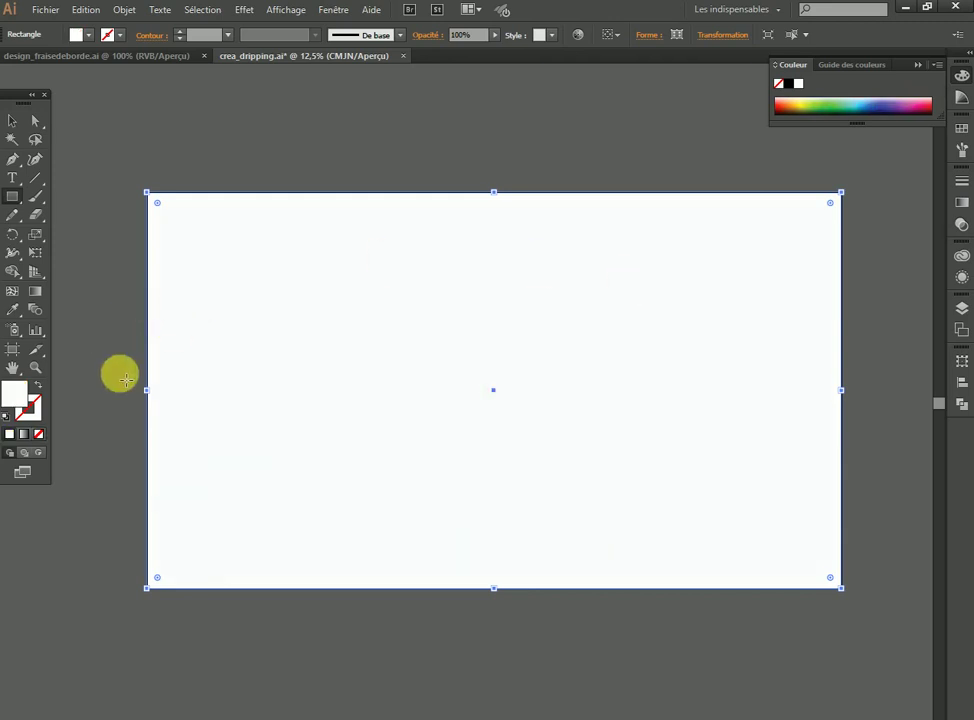
left_click(13, 121)
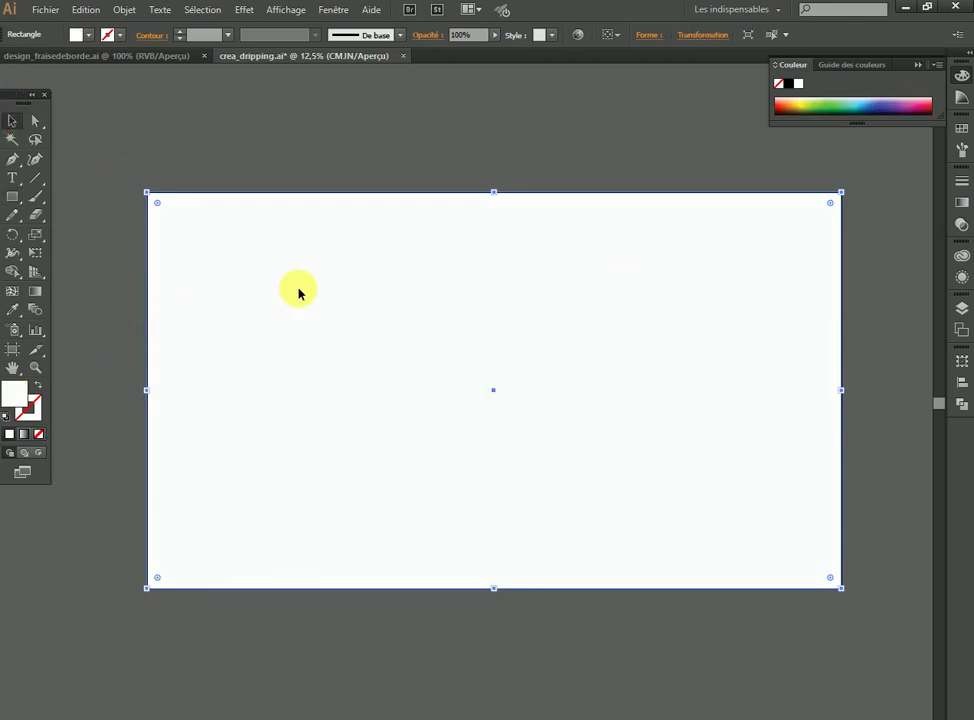
left_click(289, 150)
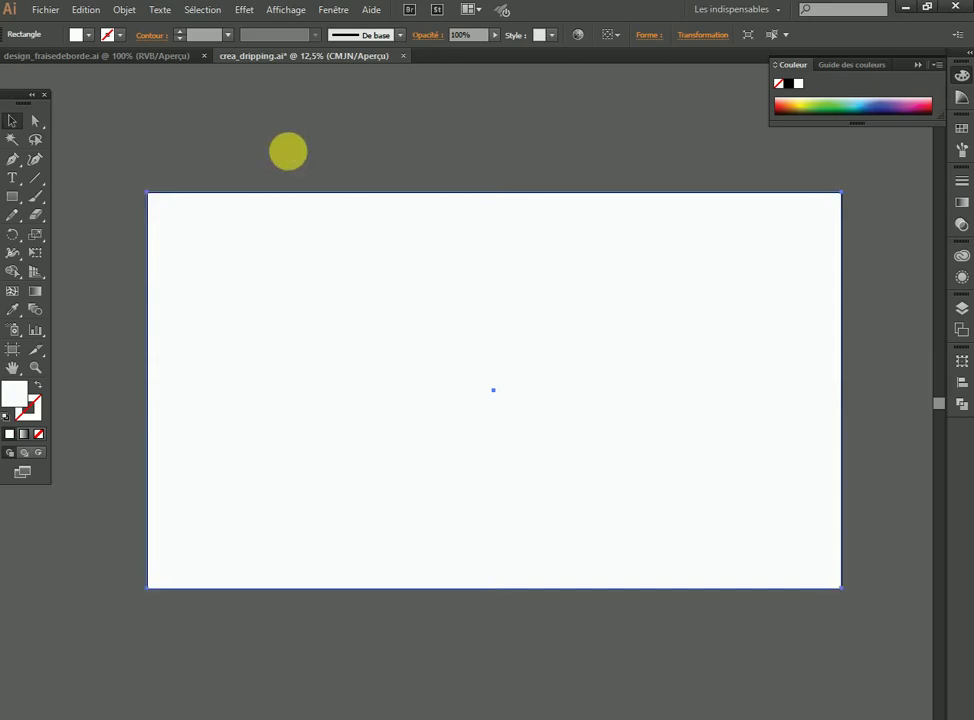
left_click(341, 256)
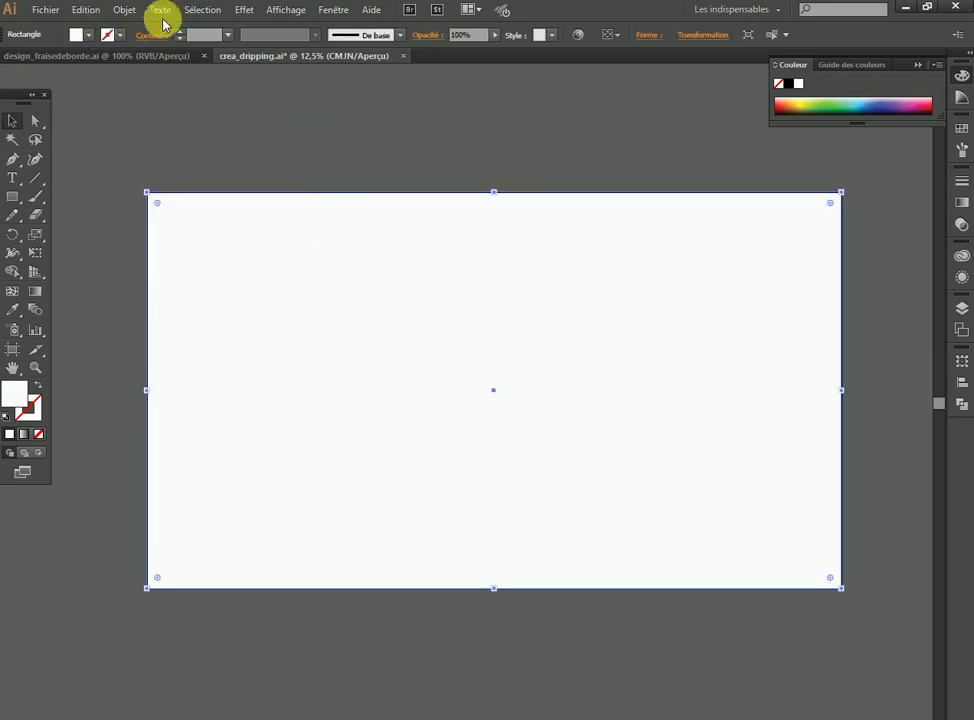
Lock the selected background rectangle with Objet > Verrouiller > Sélection
left_click(124, 9)
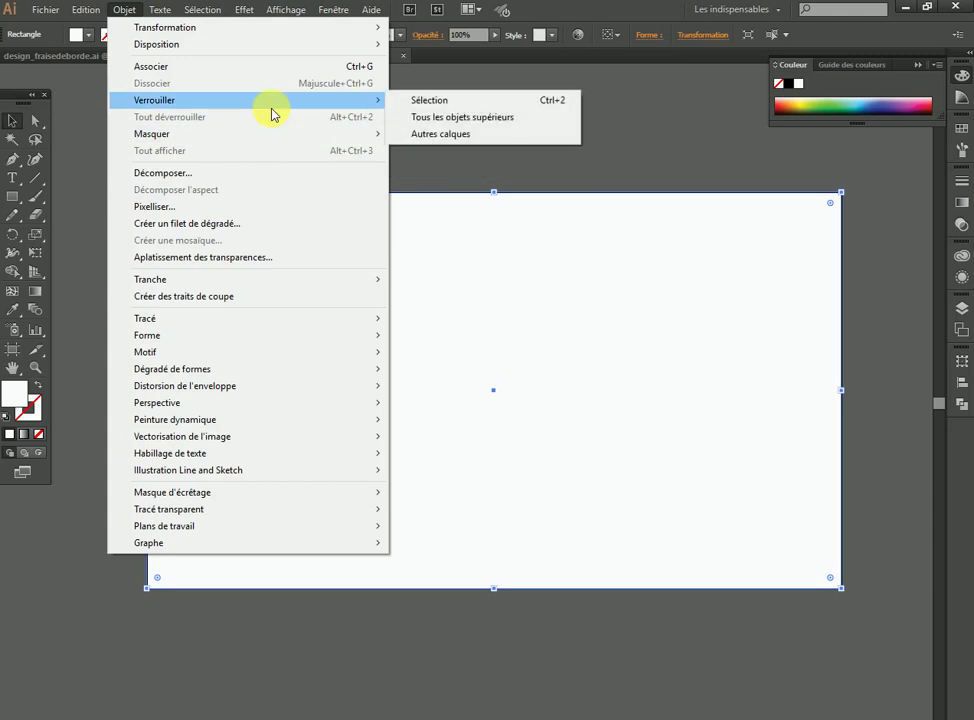
left_click(480, 99)
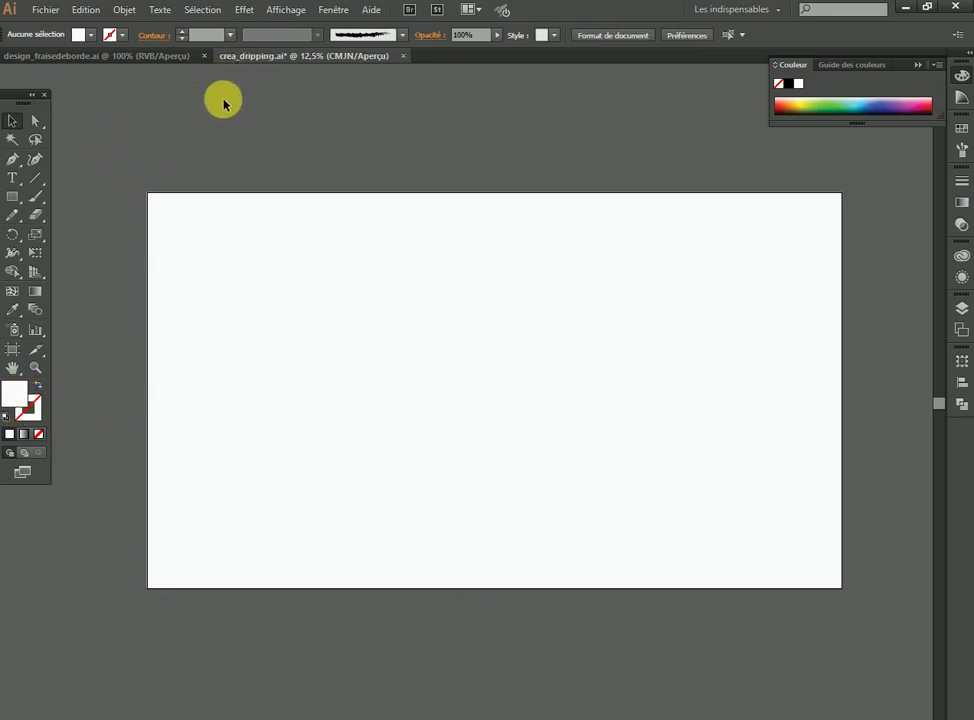
Choose the rough textured brush with an 80 pt stroke weight
left_click(400, 38)
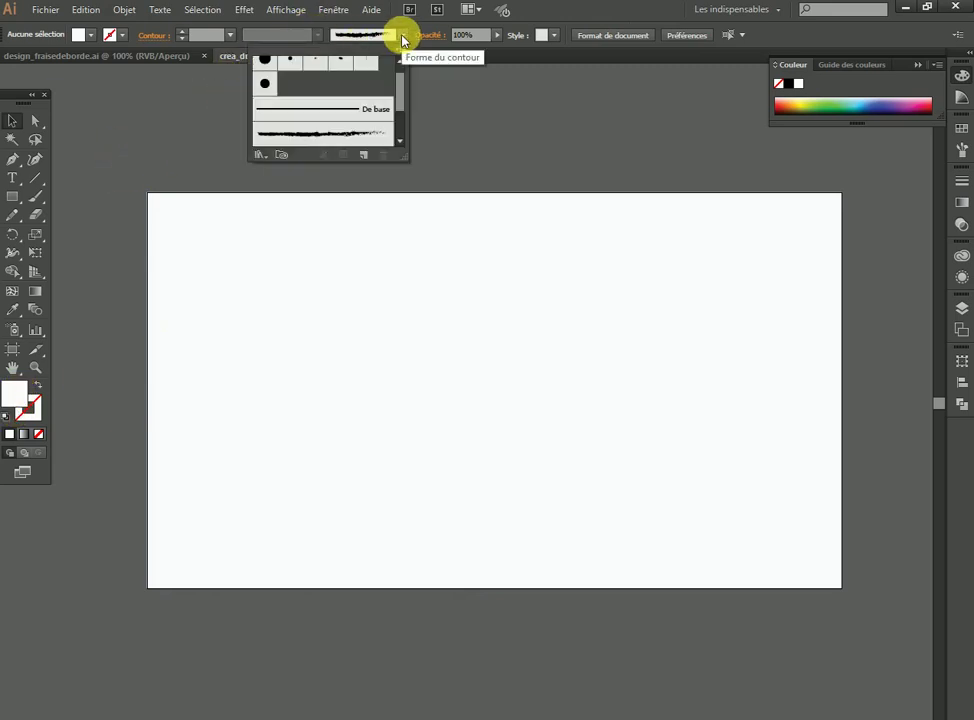
left_click(354, 143)
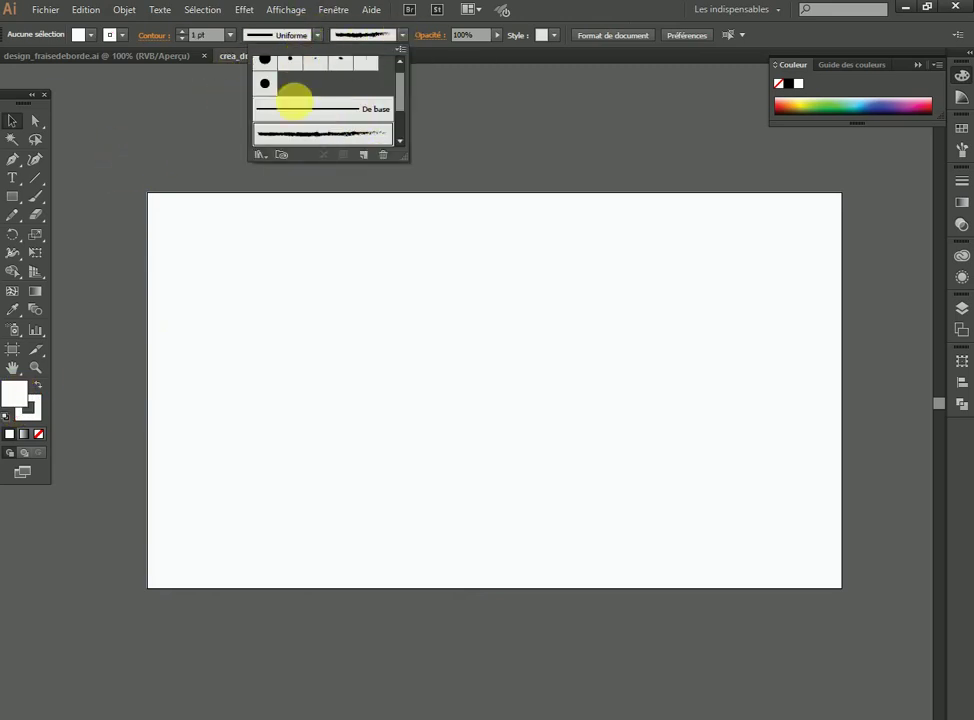
left_click(232, 36)
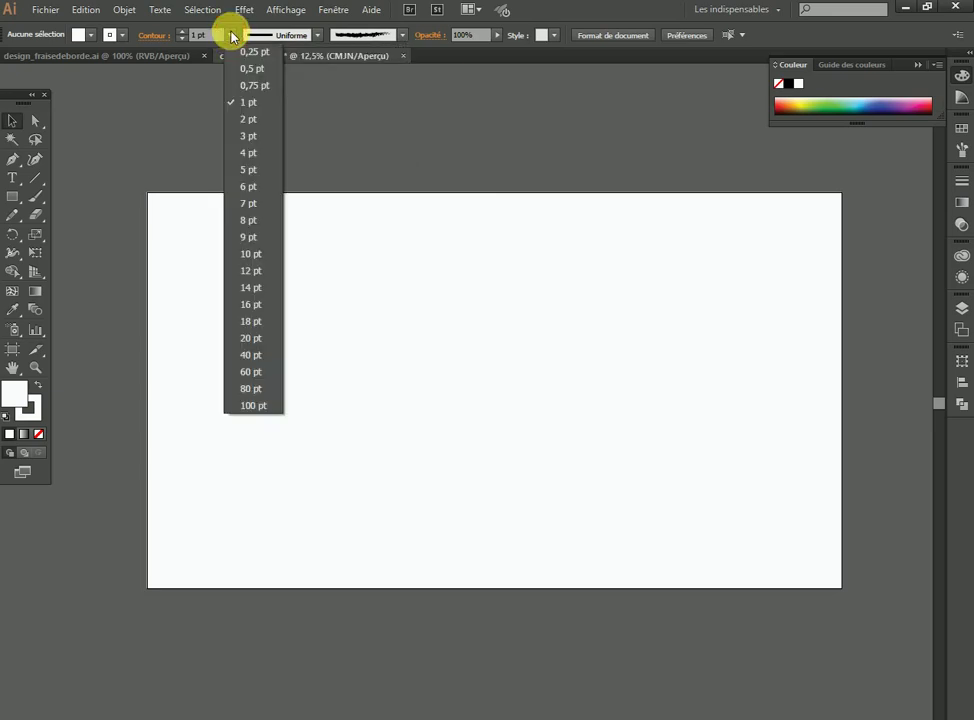
left_click(252, 388)
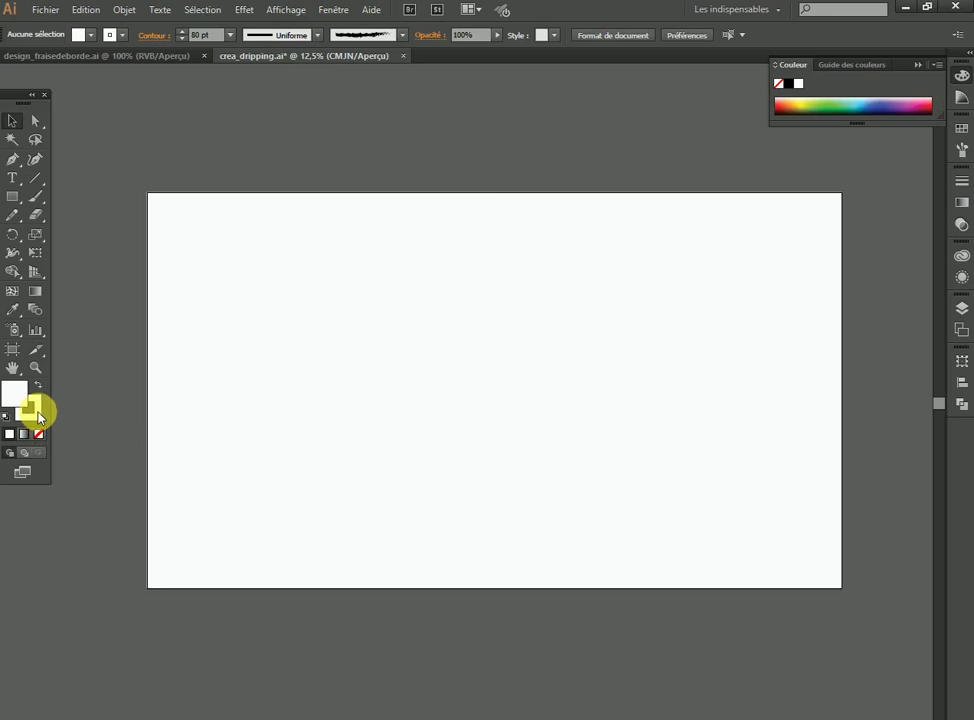
Set the stroke colour to pink ED2E5B
left_click(37, 411)
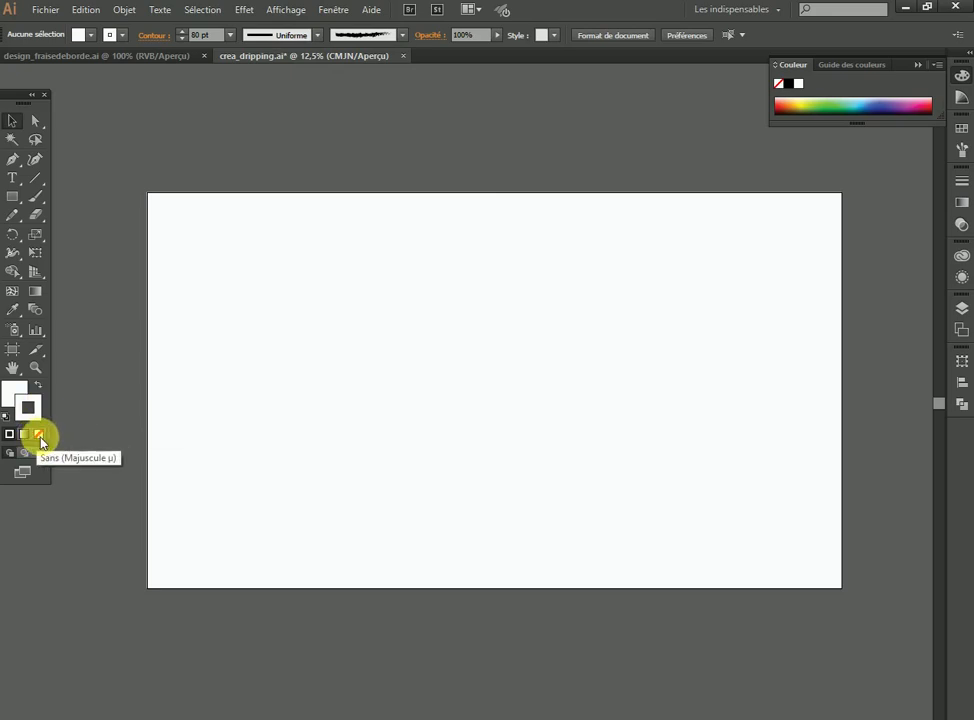
left_click(41, 442)
double_click(40, 412)
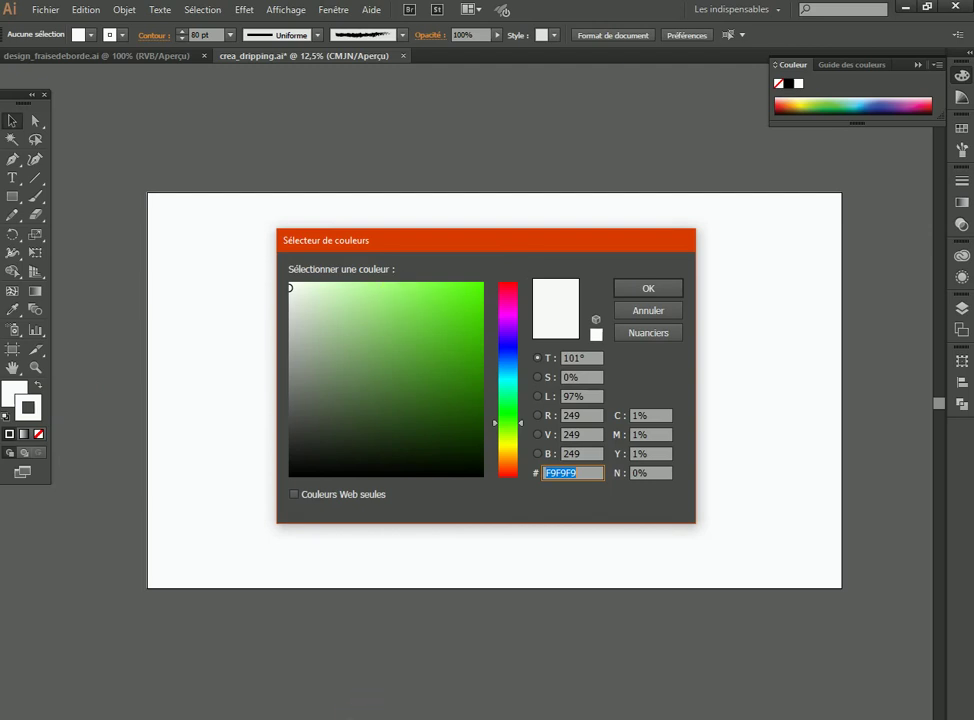
left_click(506, 292)
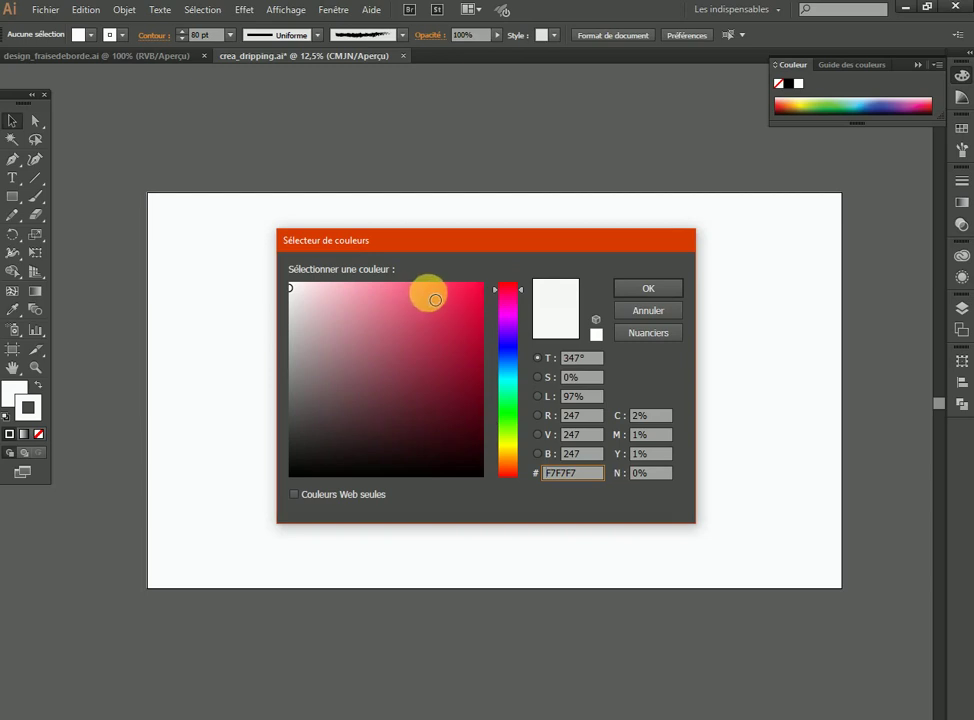
left_click(446, 295)
left_click(645, 291)
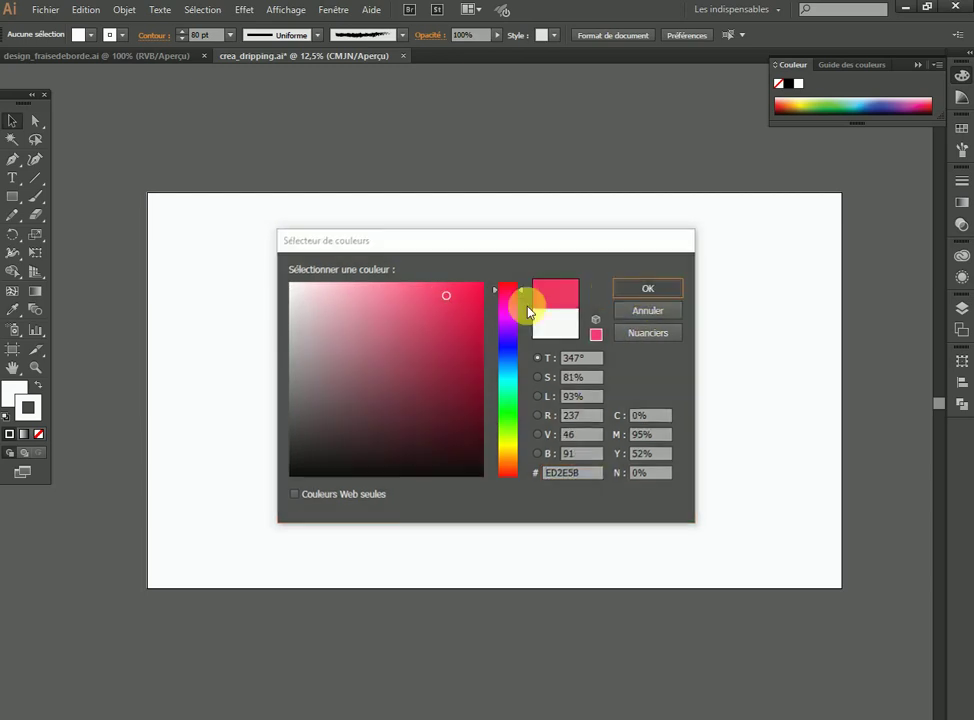
Paint a diagonal pink stroke across the artboard centre, then make the stroke colour yellow EAD82F
left_click(37, 197)
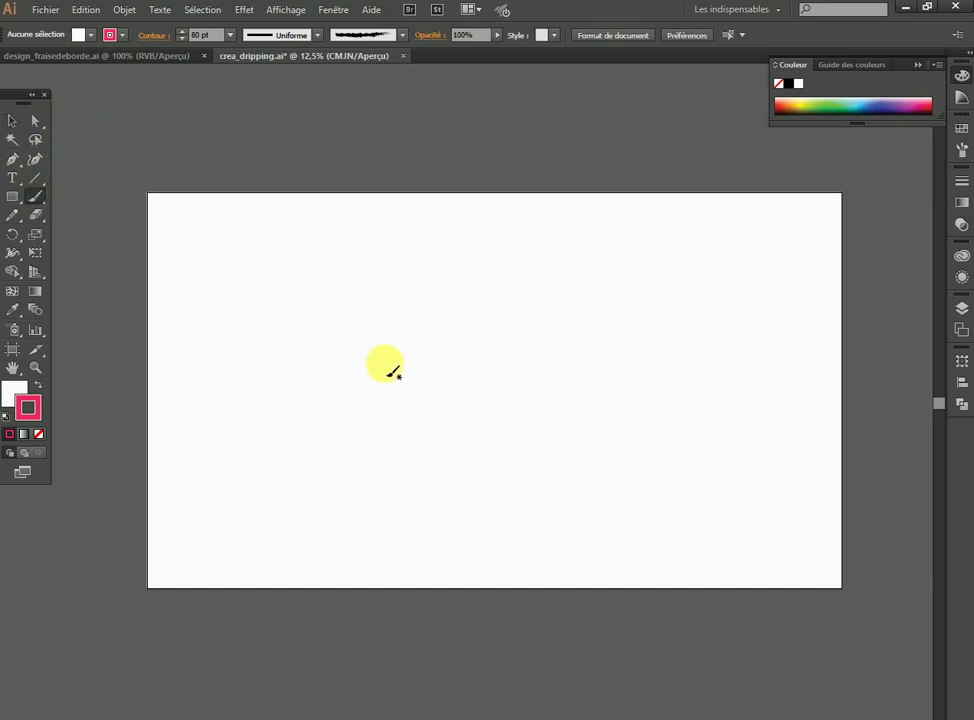
left_click_drag(370, 366, 682, 274)
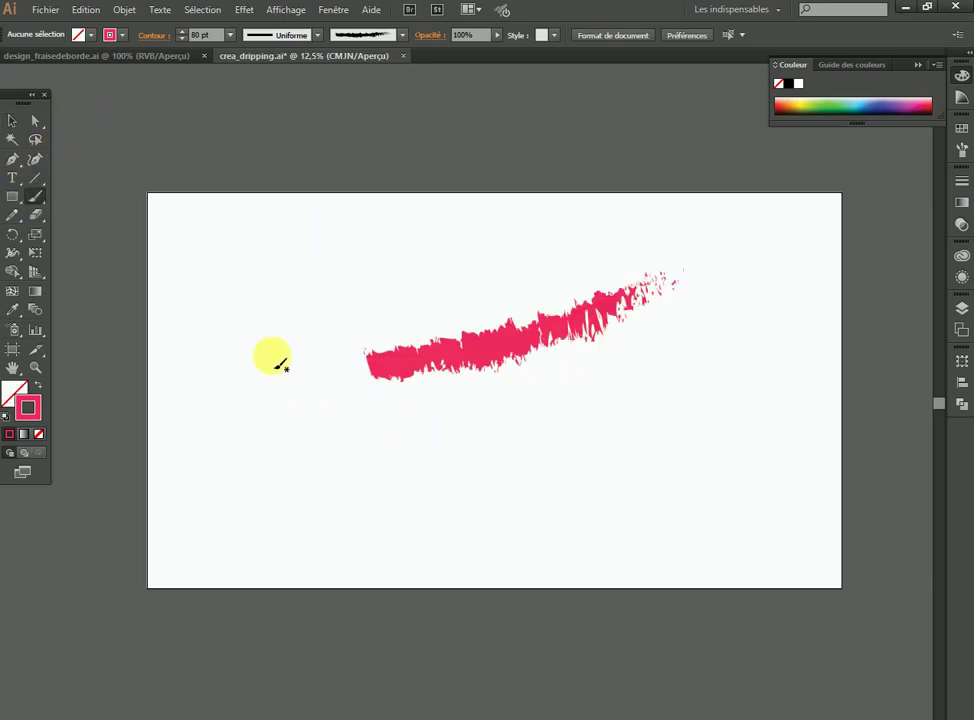
double_click(36, 409)
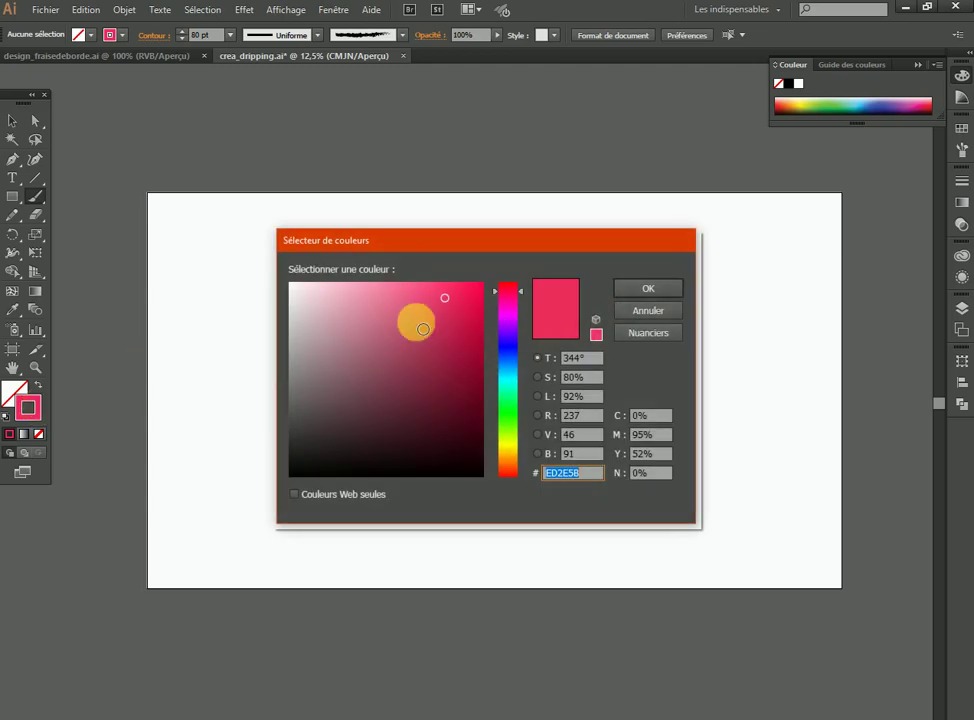
left_click(510, 448)
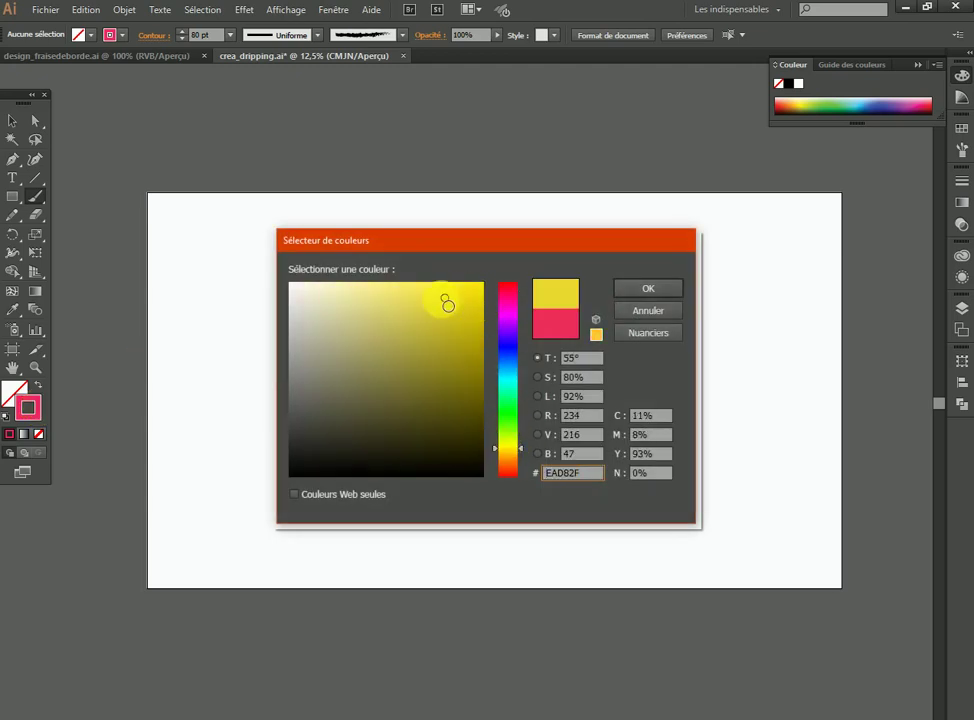
left_click(643, 290)
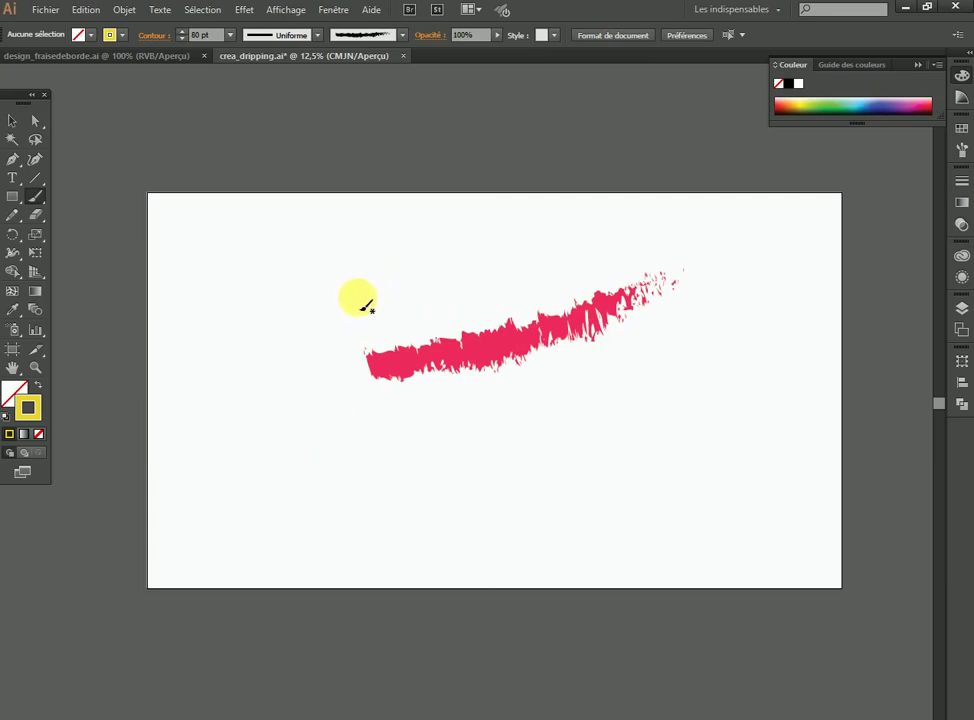
Paint a yellow stroke above the pink one, stretch it left and lower it slightly
left_click_drag(363, 307, 630, 290)
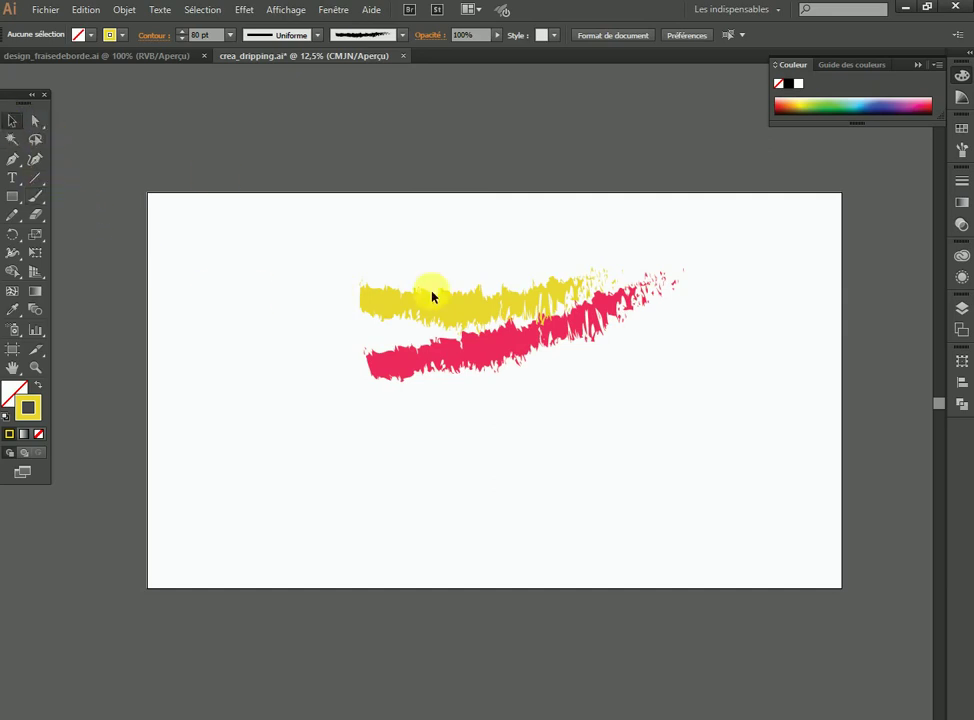
left_click(531, 306)
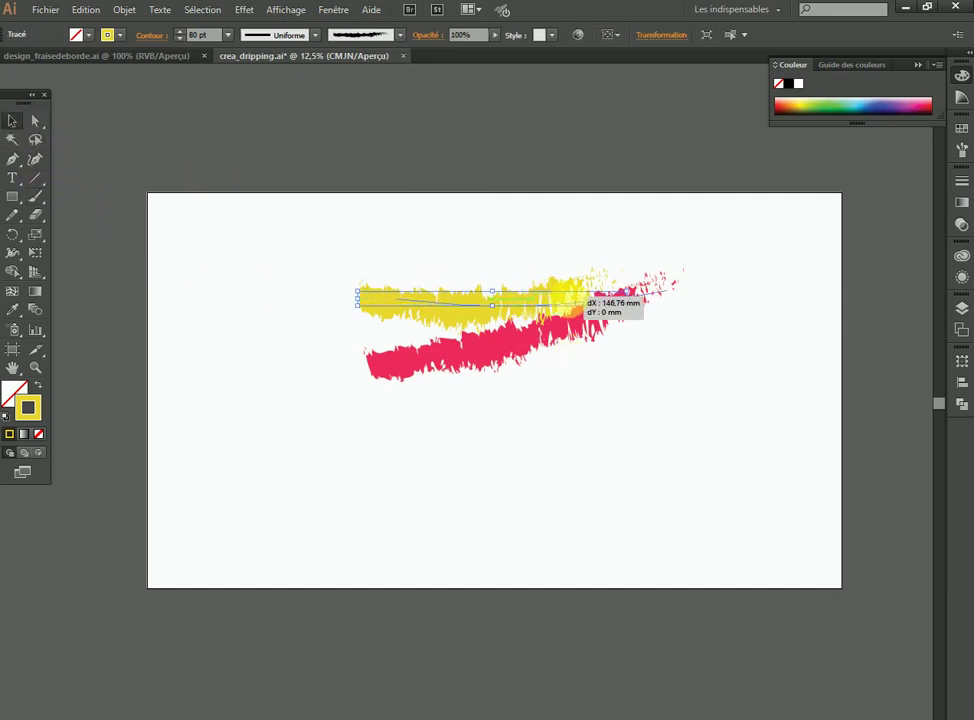
left_click_drag(574, 310, 576, 313)
left_click(457, 301)
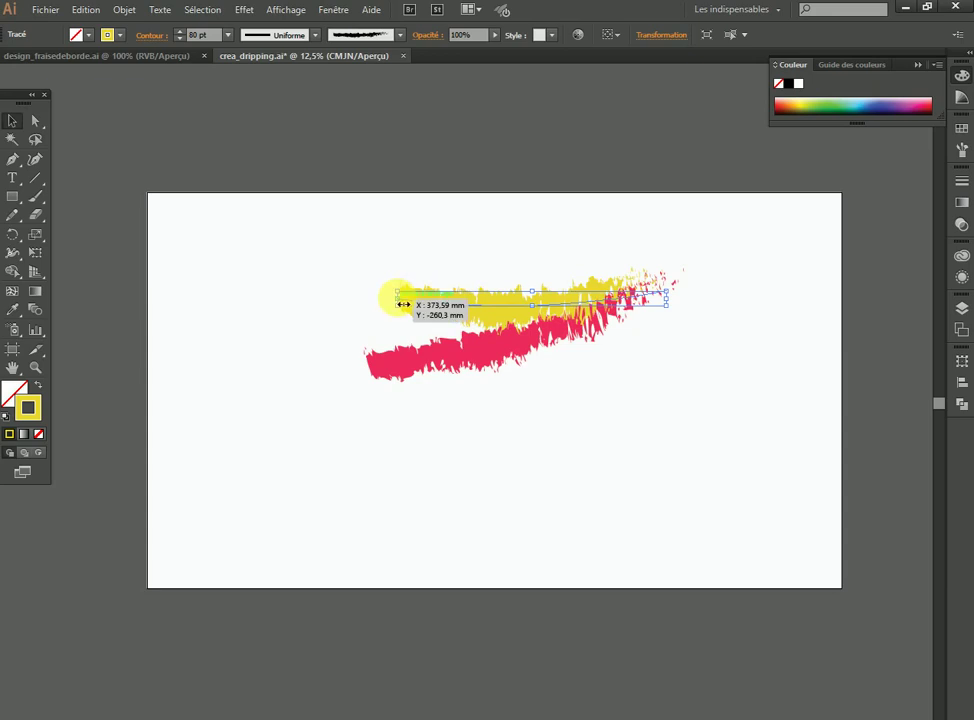
left_click_drag(401, 304, 338, 300)
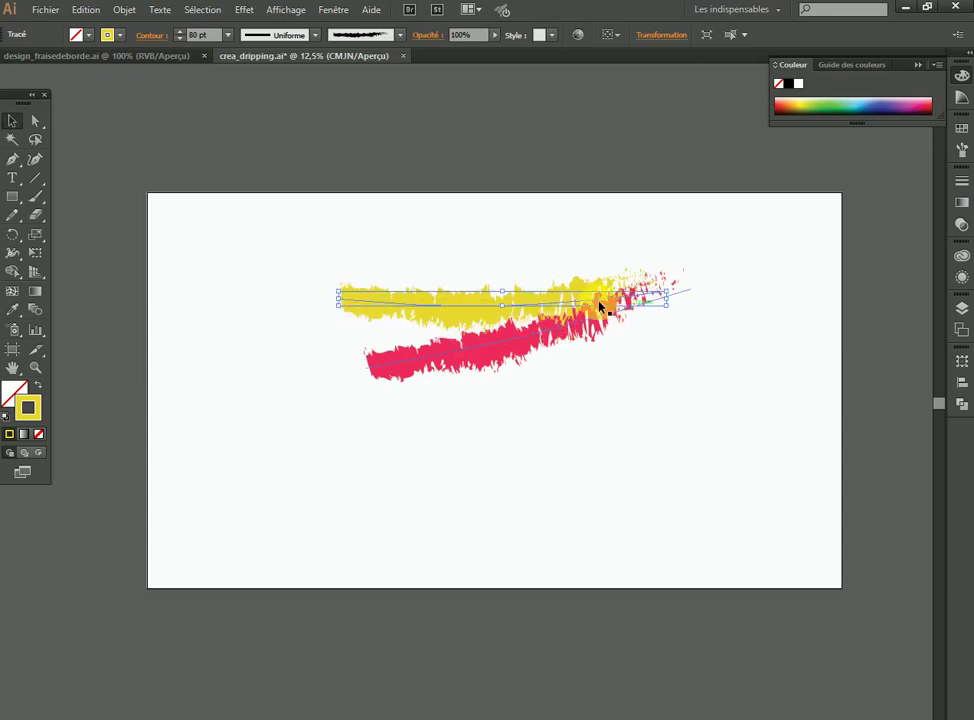
left_click_drag(461, 307, 454, 318)
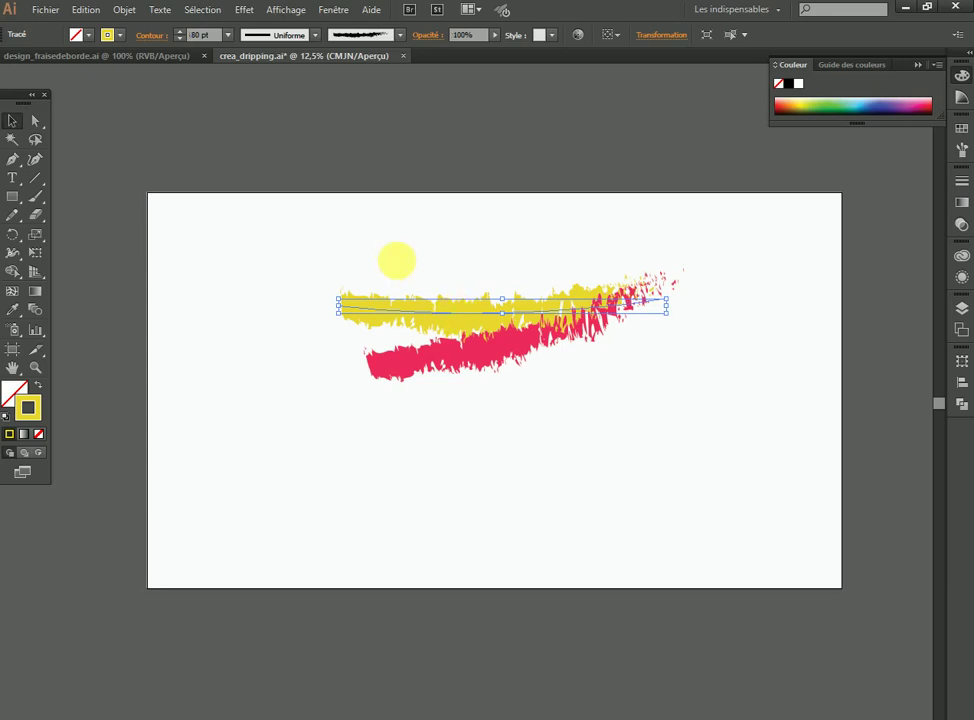
left_click(397, 261)
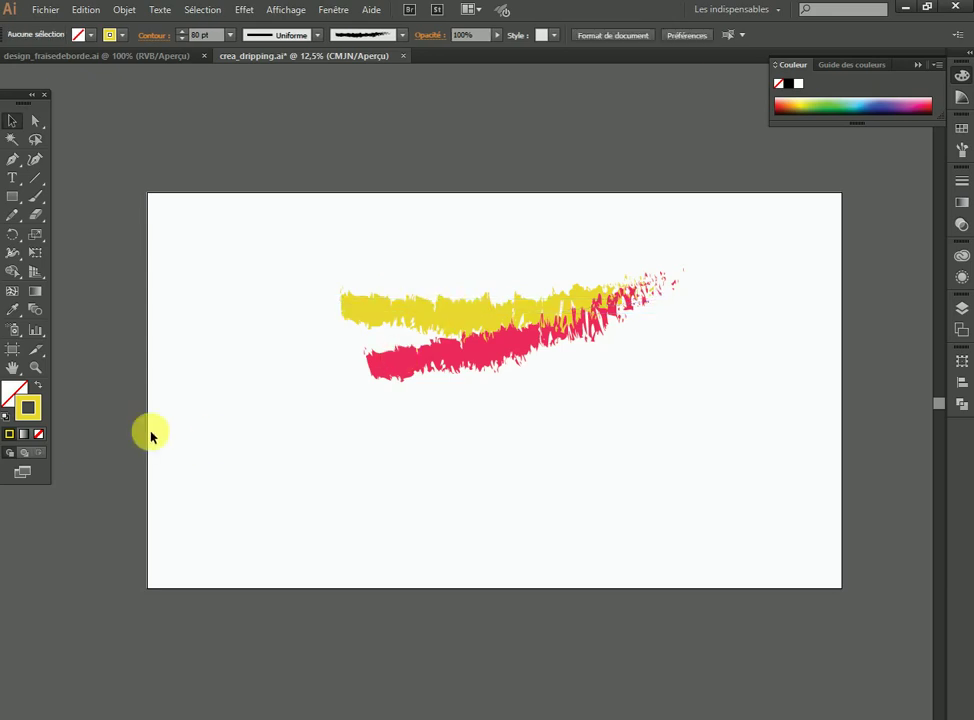
Set the stroke colour to a bright green
double_click(38, 418)
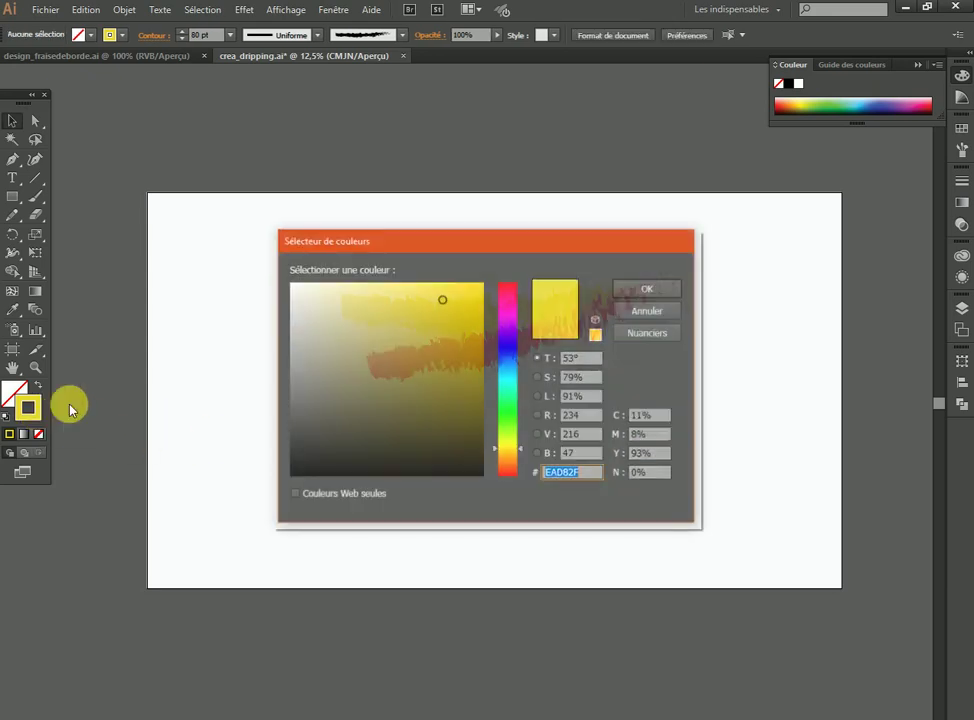
left_click(509, 419)
left_click(450, 309)
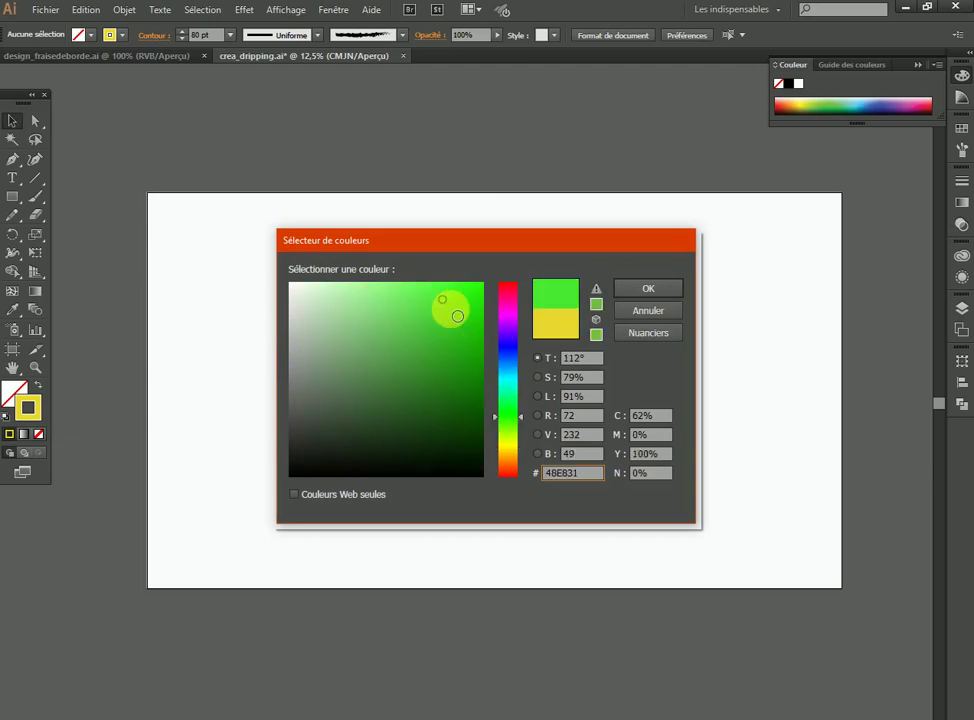
left_click(640, 290)
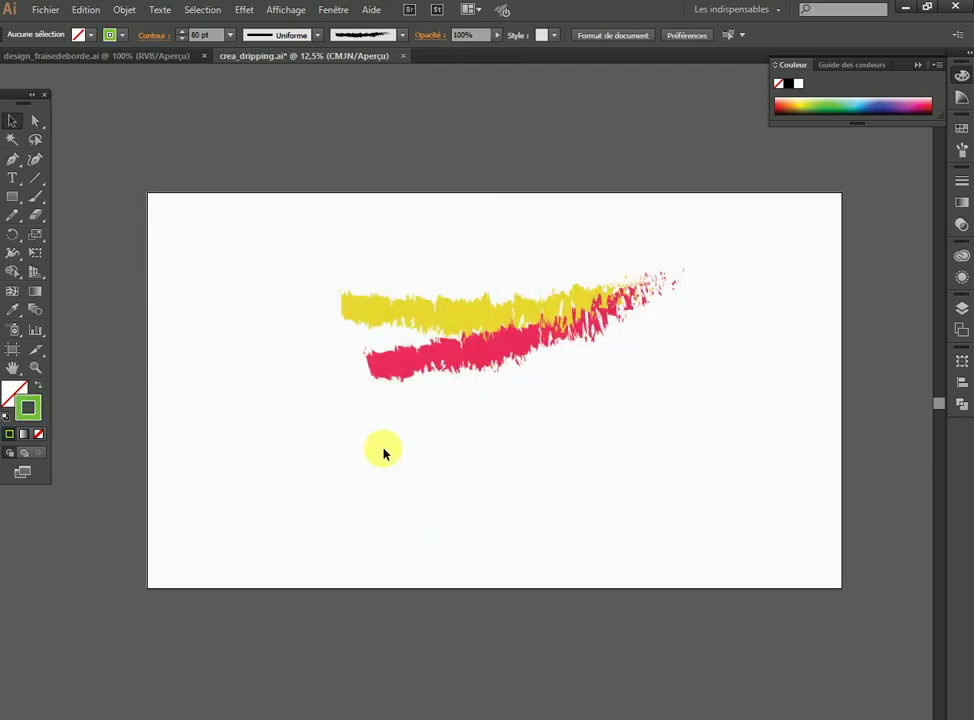
left_click_drag(413, 444, 480, 350)
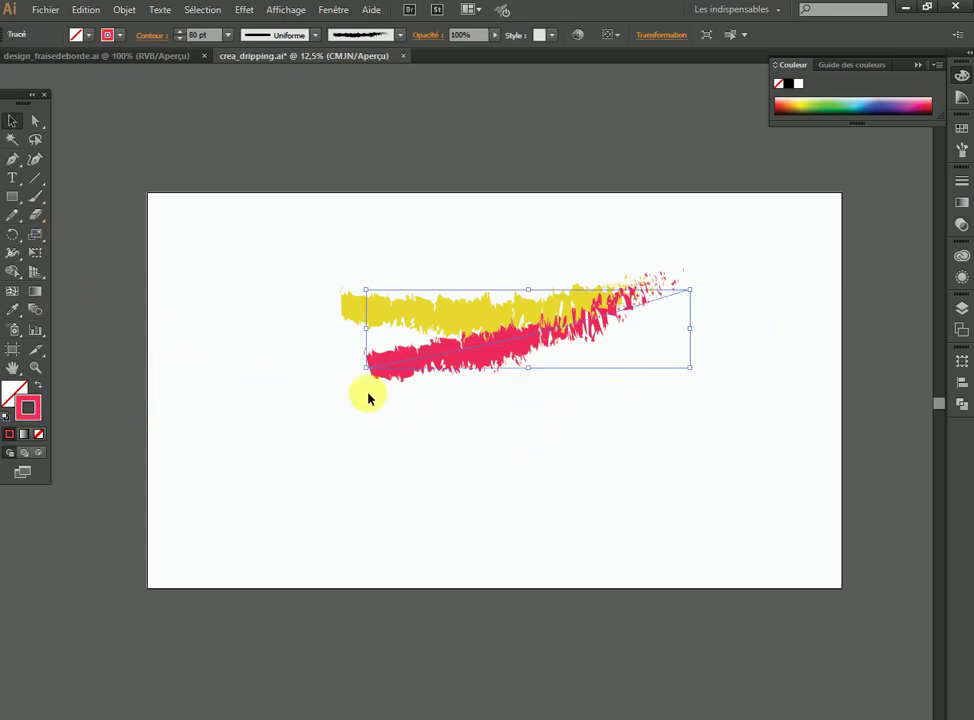
left_click(210, 360)
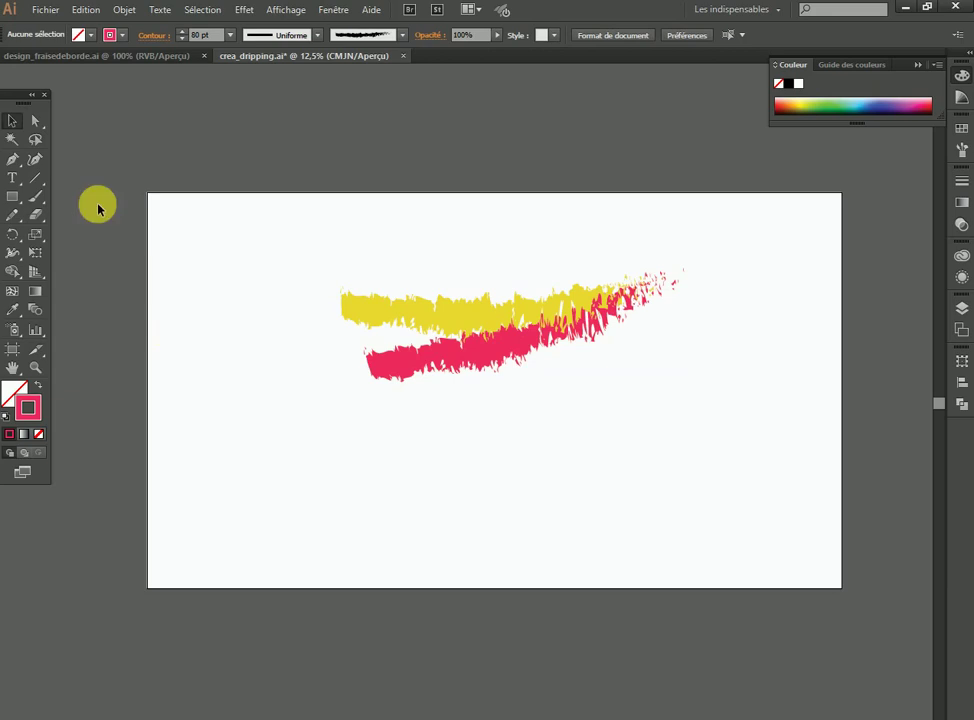
Paint a green brush stroke below the pink one and nudge it closer
double_click(30, 407)
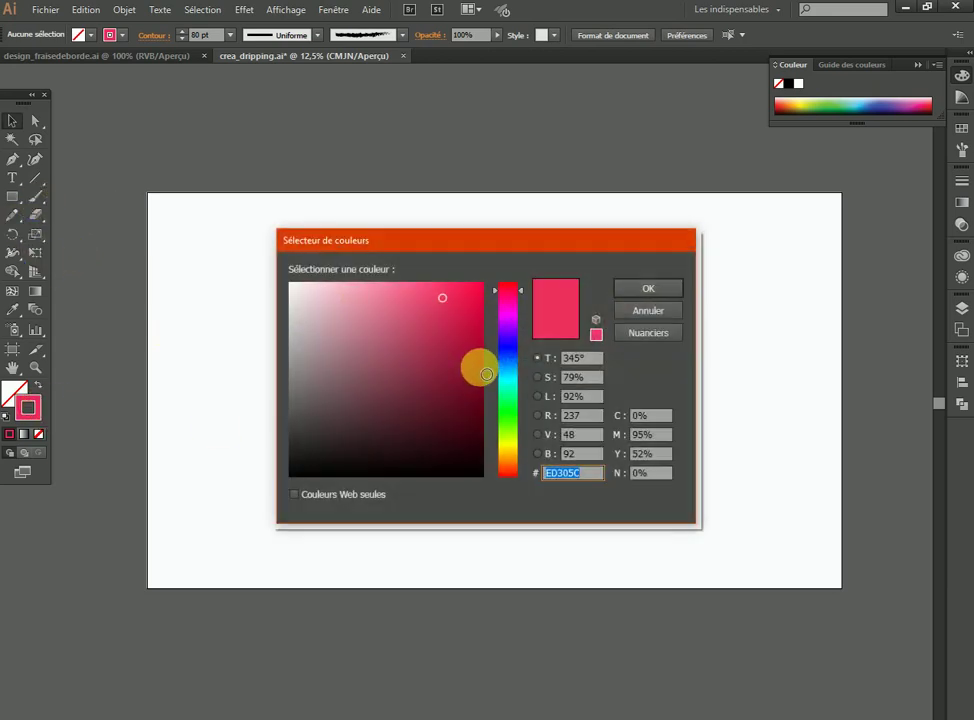
left_click(511, 427)
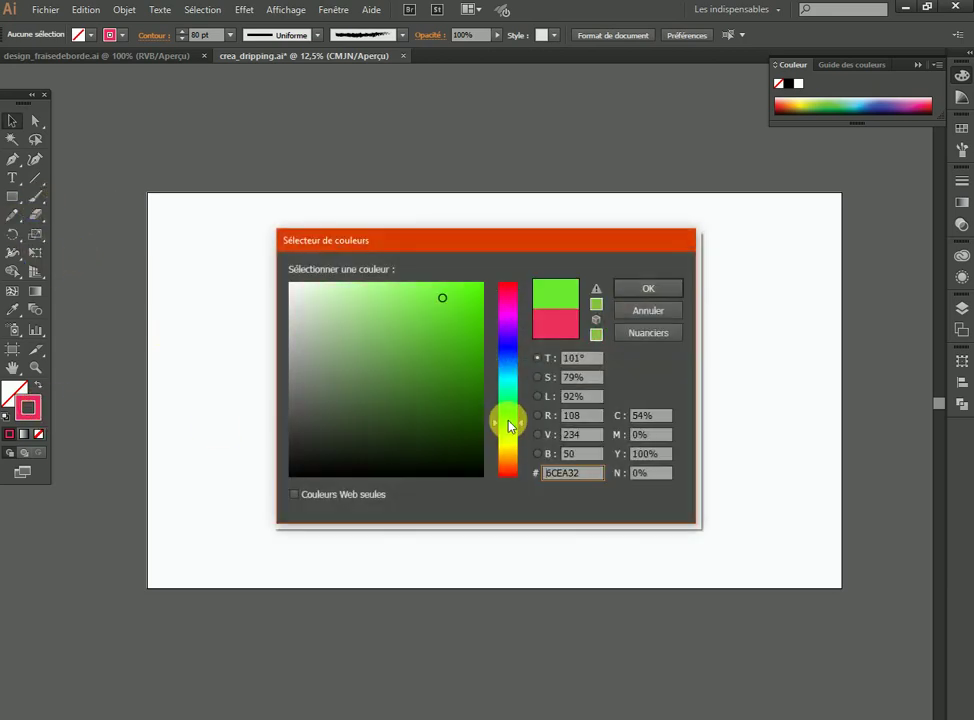
left_click(626, 288)
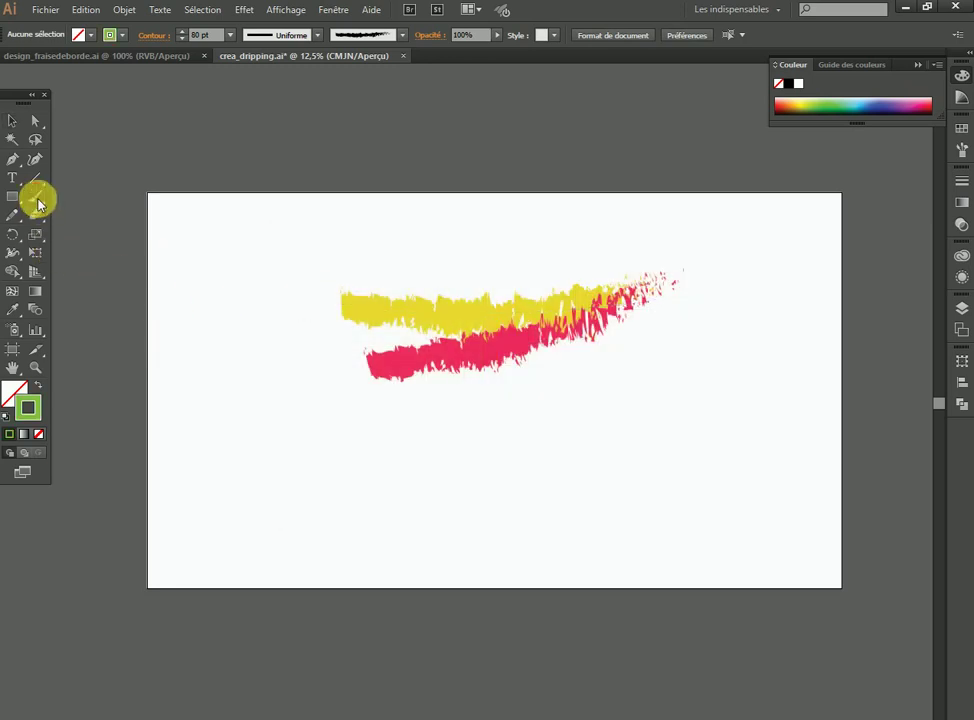
left_click(36, 197)
left_click_drag(390, 461, 708, 350)
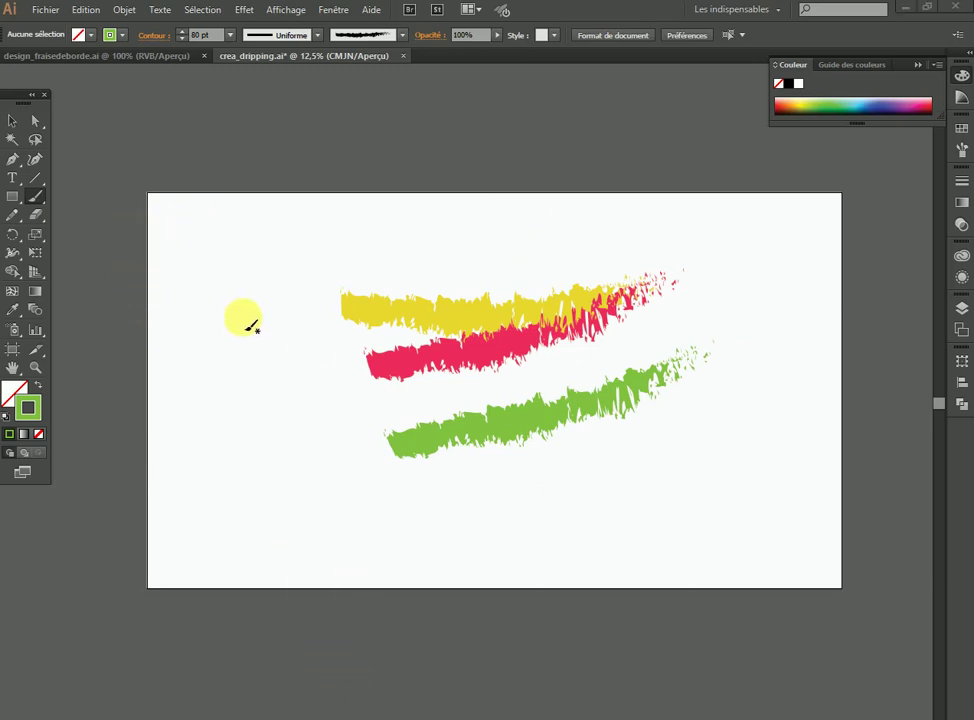
left_click_drag(462, 428, 462, 424)
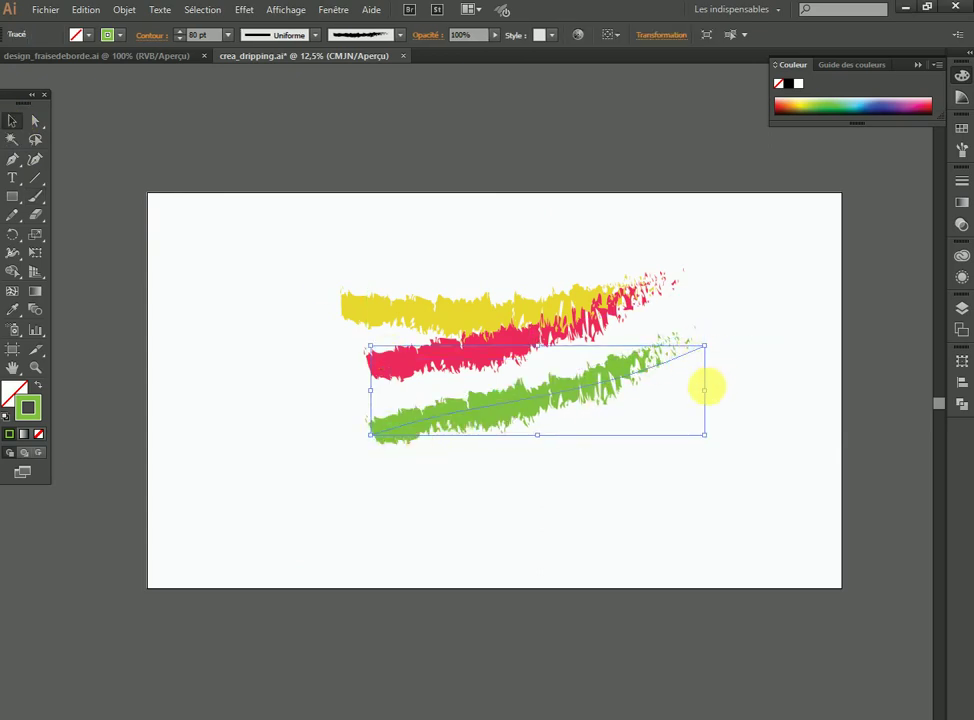
Stretch the green, pink and yellow strokes further to the right
left_click_drag(705, 390, 795, 390)
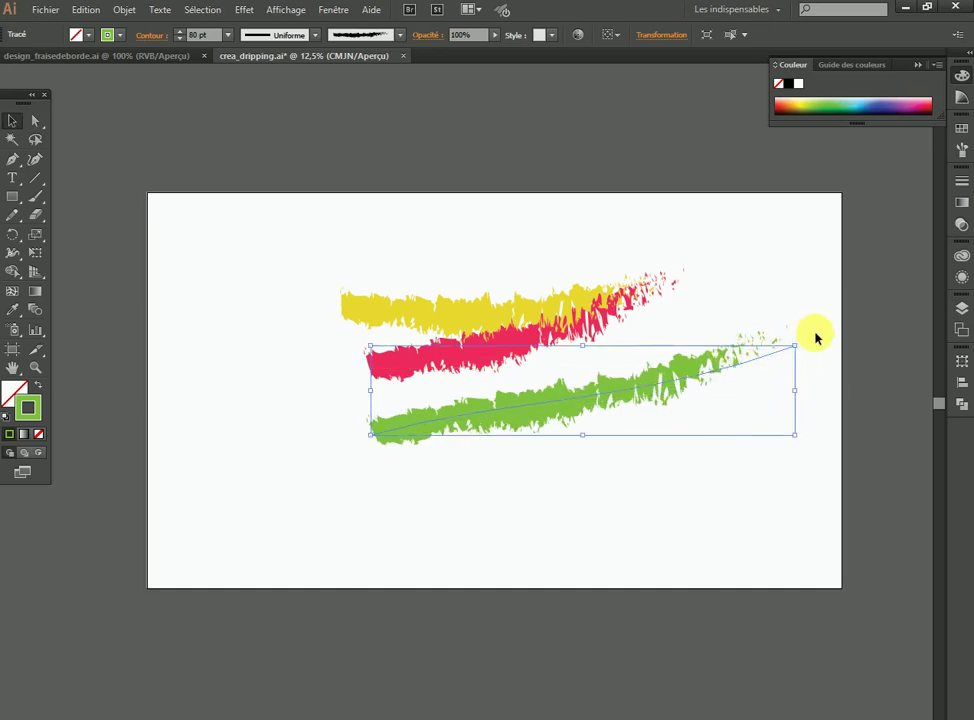
left_click(632, 293)
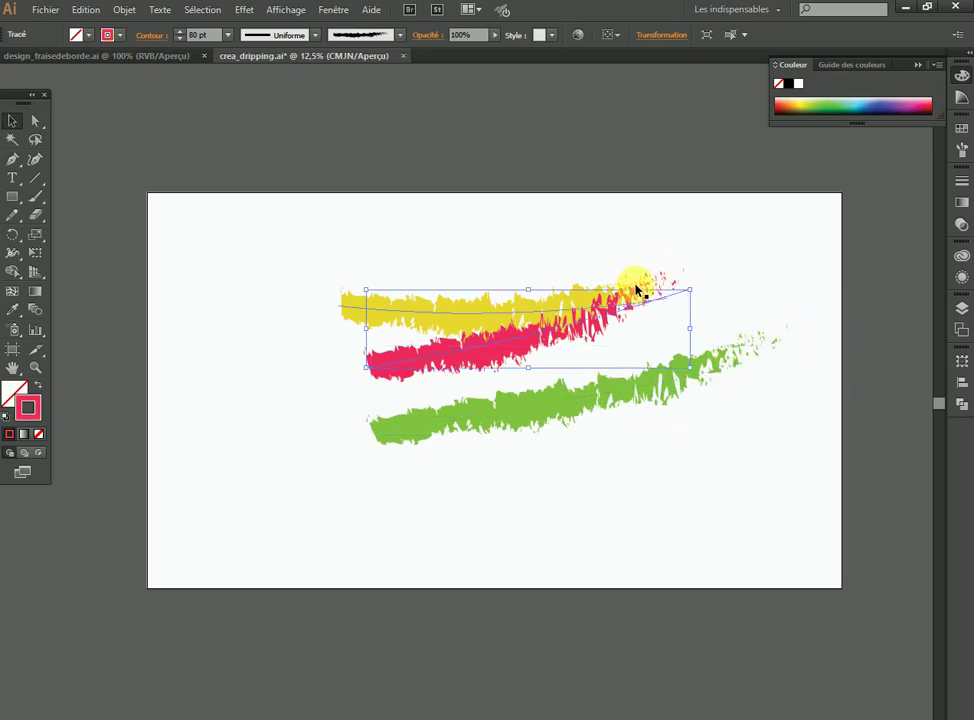
left_click_drag(690, 292, 760, 290)
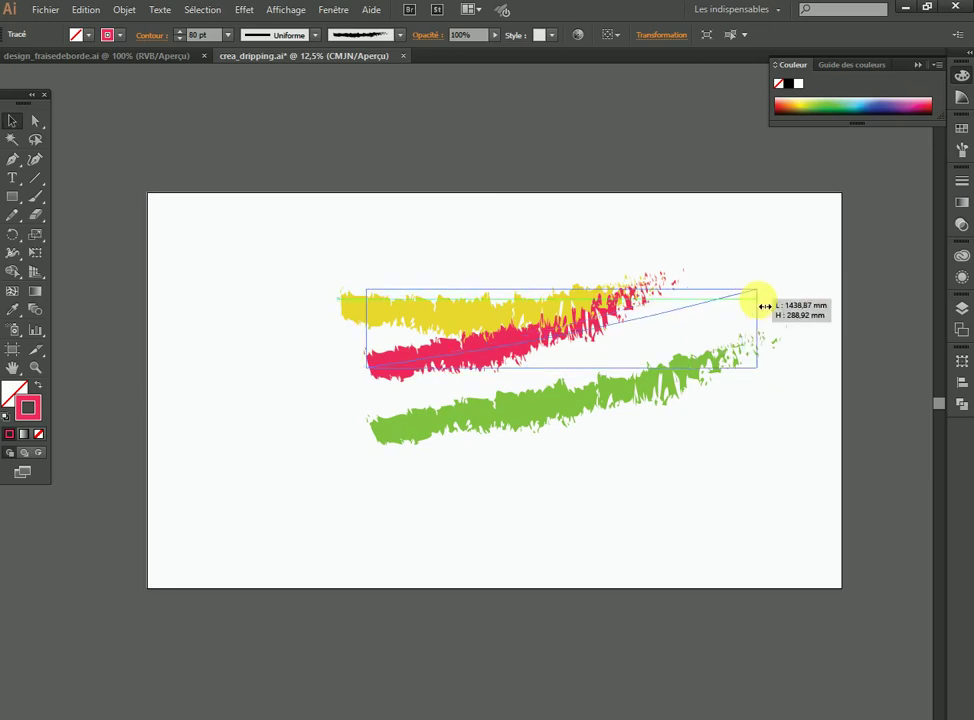
left_click(573, 304)
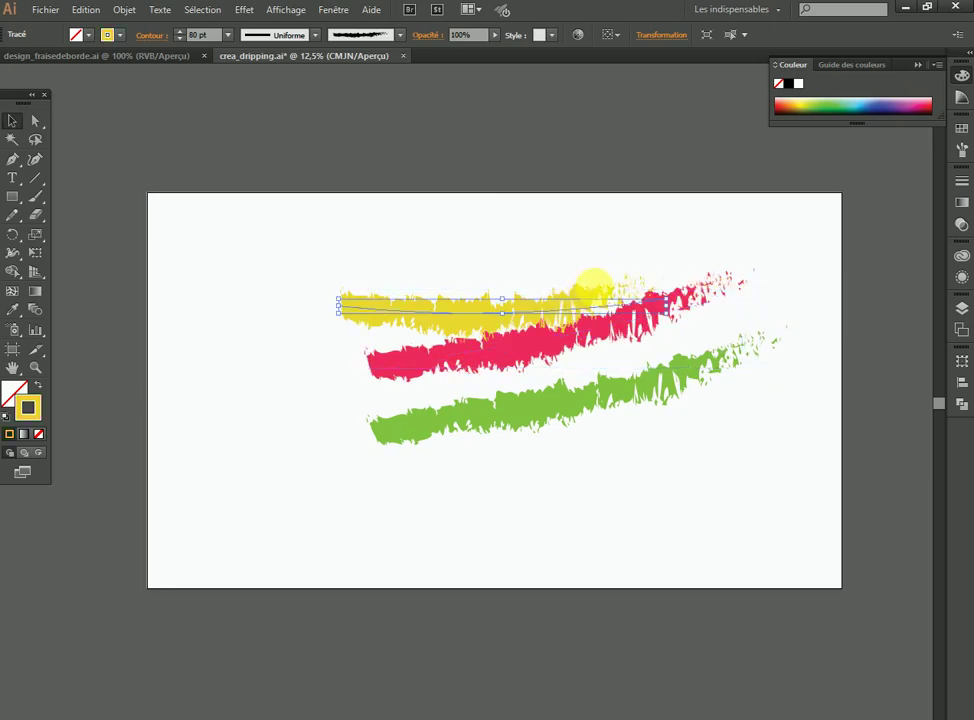
key("ctrl+shift+a")
left_click(670, 305)
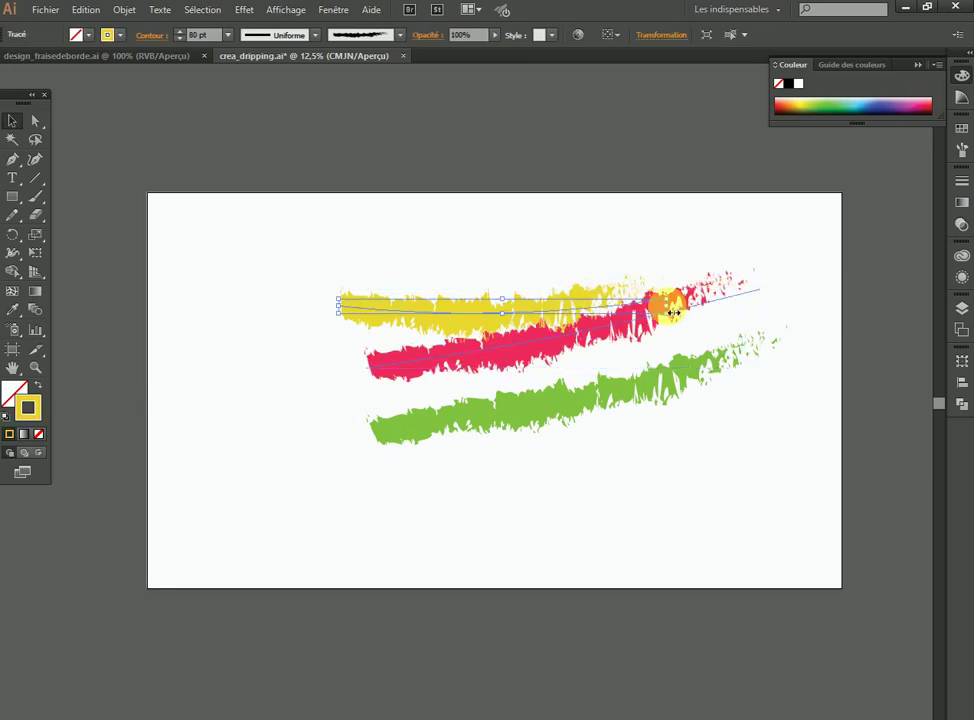
left_click_drag(673, 313, 736, 300)
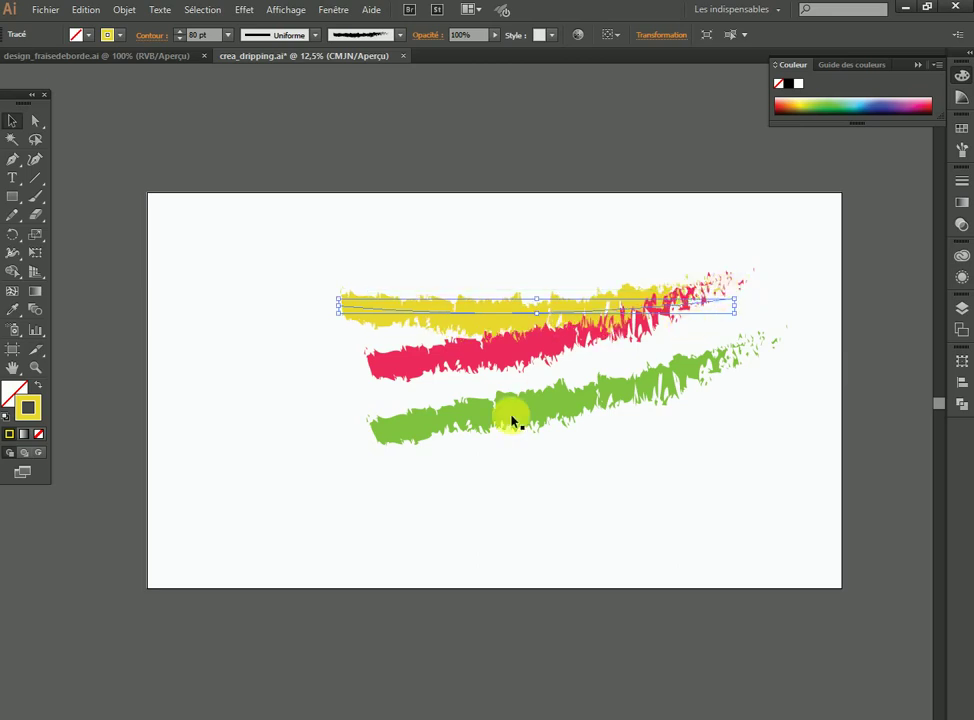
Move all three brush strokes together slightly up and left
left_click(378, 372)
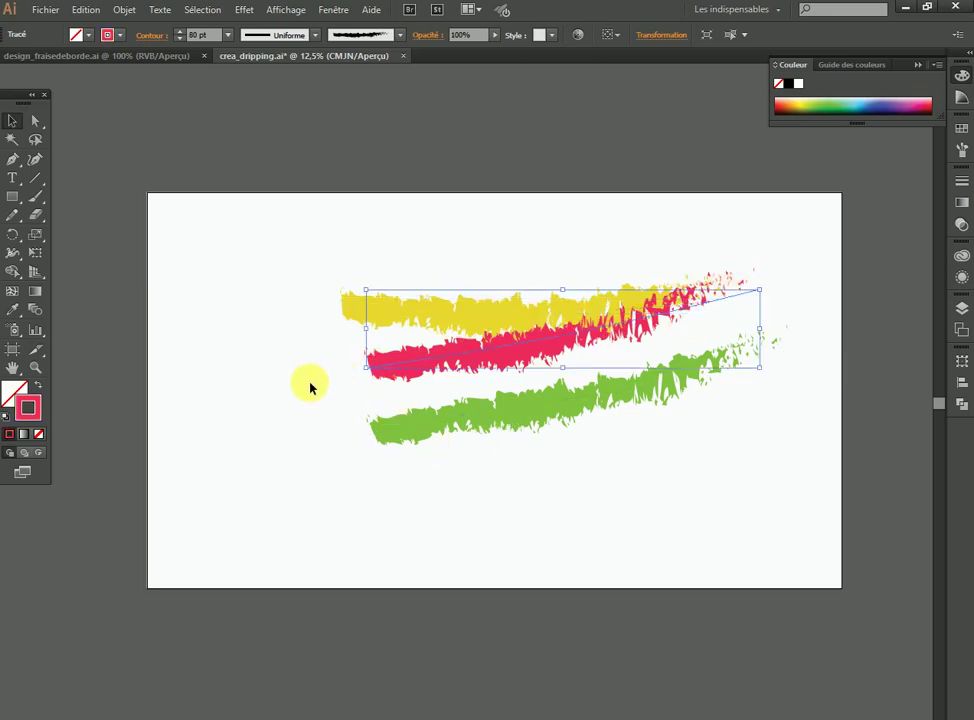
left_click(263, 413)
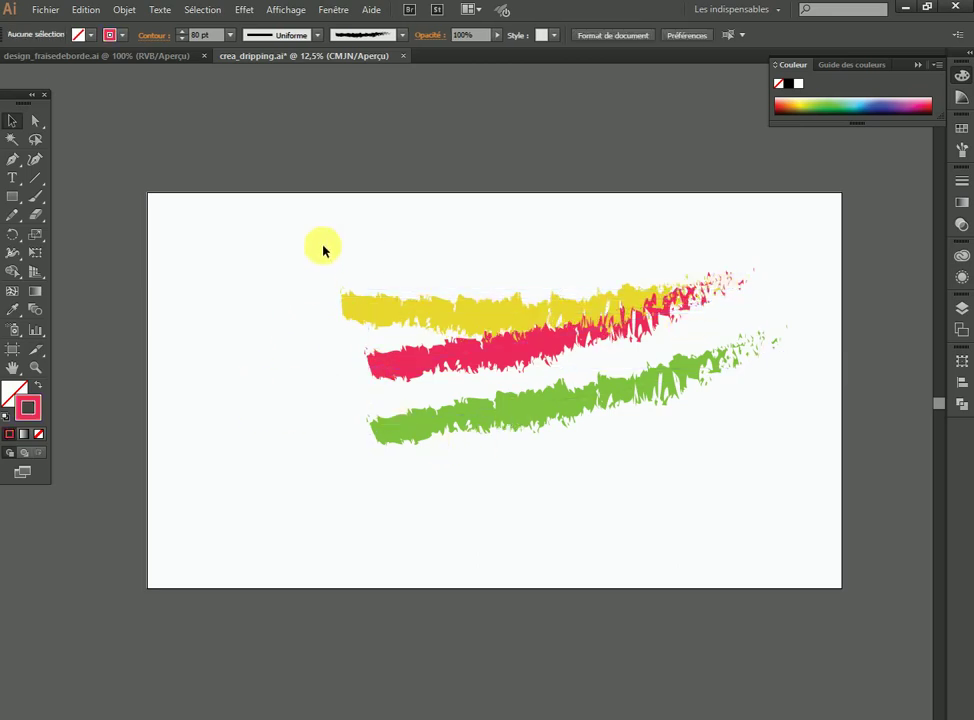
mouse_move(296, 265)
left_mouse_down()
mouse_move(462, 365)
mouse_move(460, 343)
left_mouse_up()
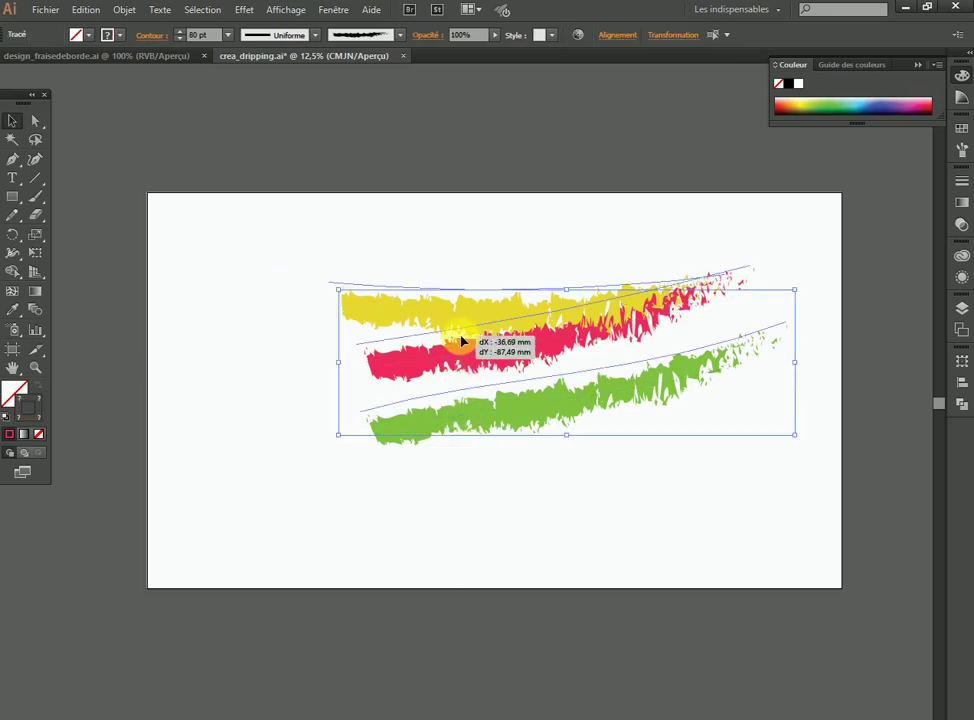
left_click(235, 373)
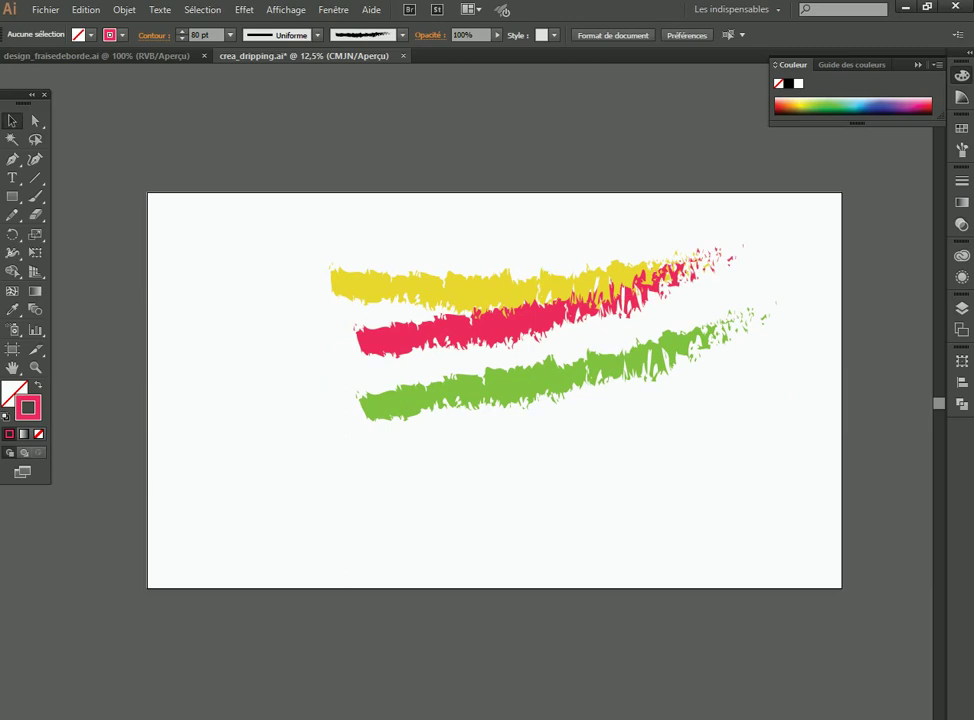
Drag the woman-in-red-dress photo onto the artboard, enlarge it and centre it over the strokes
key("alt+Tab")
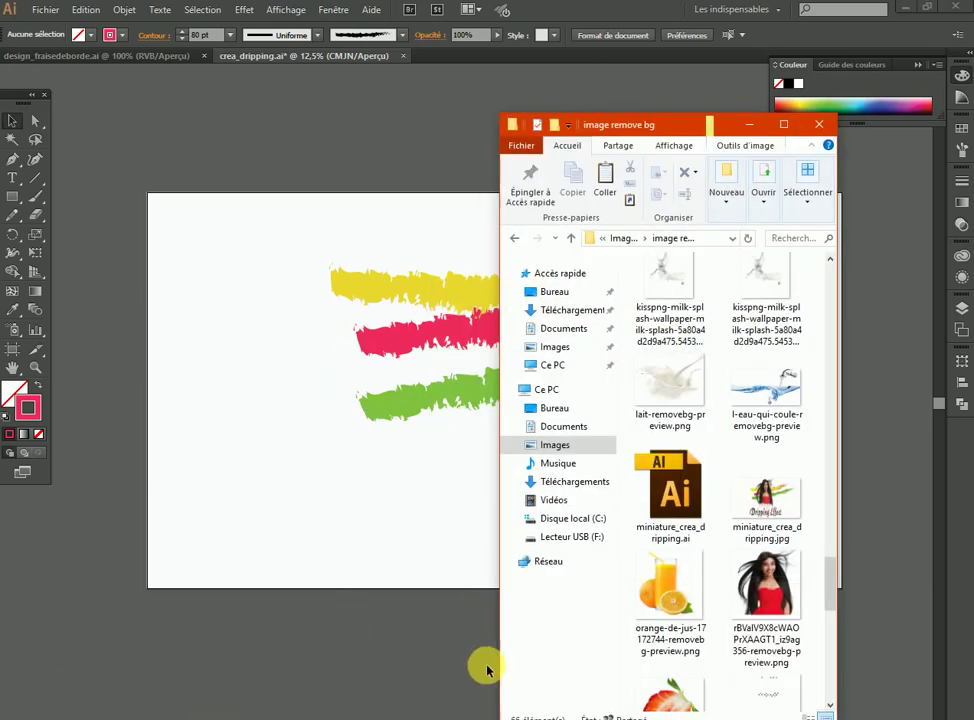
mouse_move(766, 595)
left_mouse_down()
mouse_move(462, 468)
mouse_move(365, 405)
left_mouse_up()
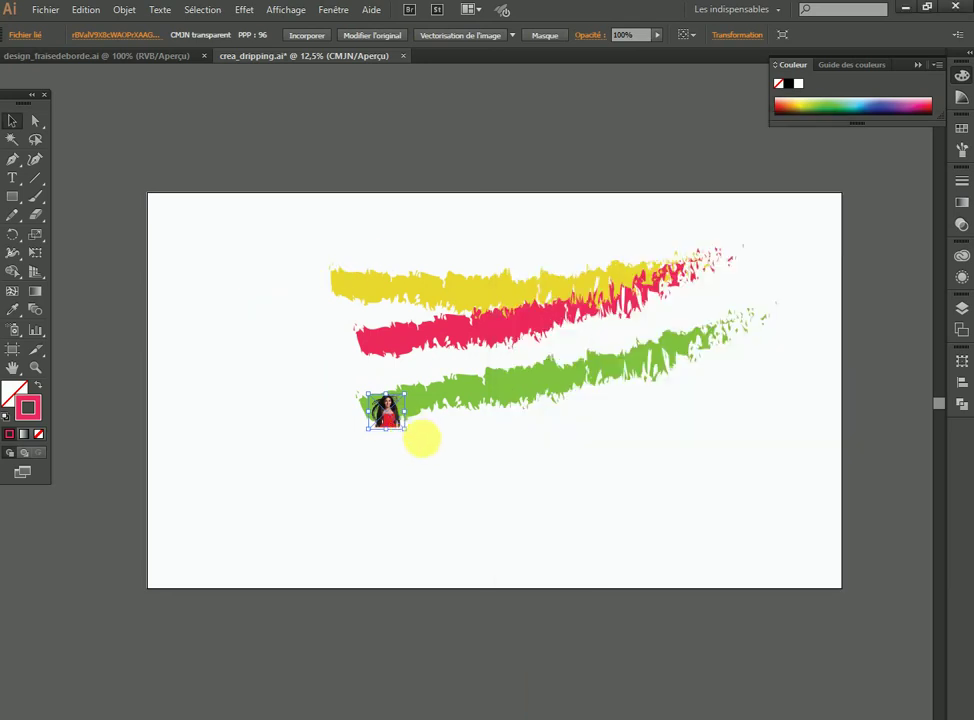
left_click_drag(404, 429, 587, 544)
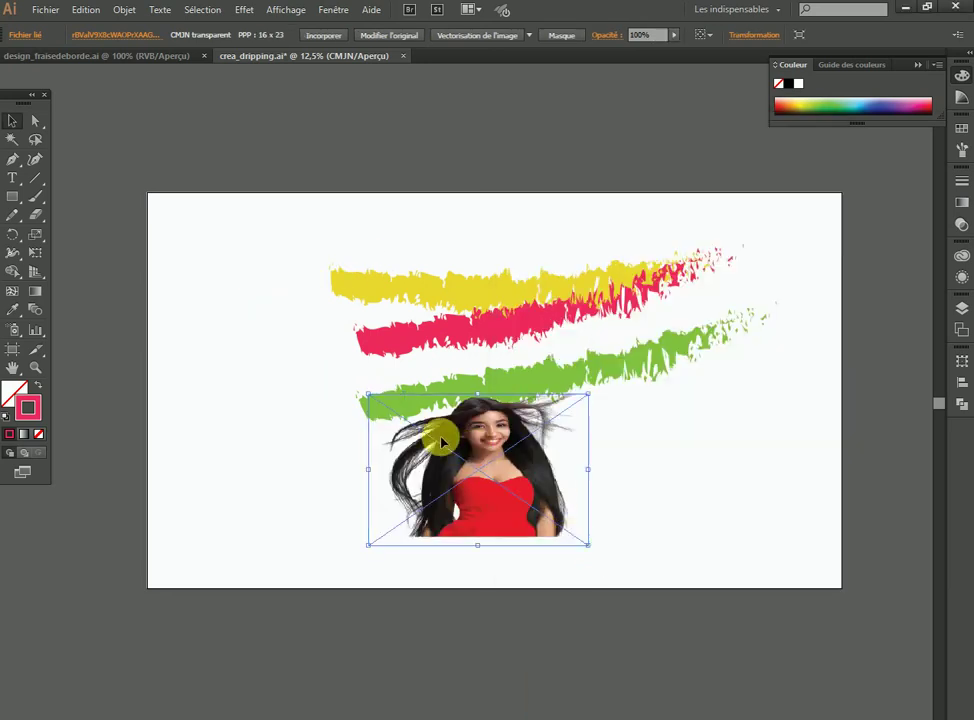
left_click_drag(370, 397, 377, 283)
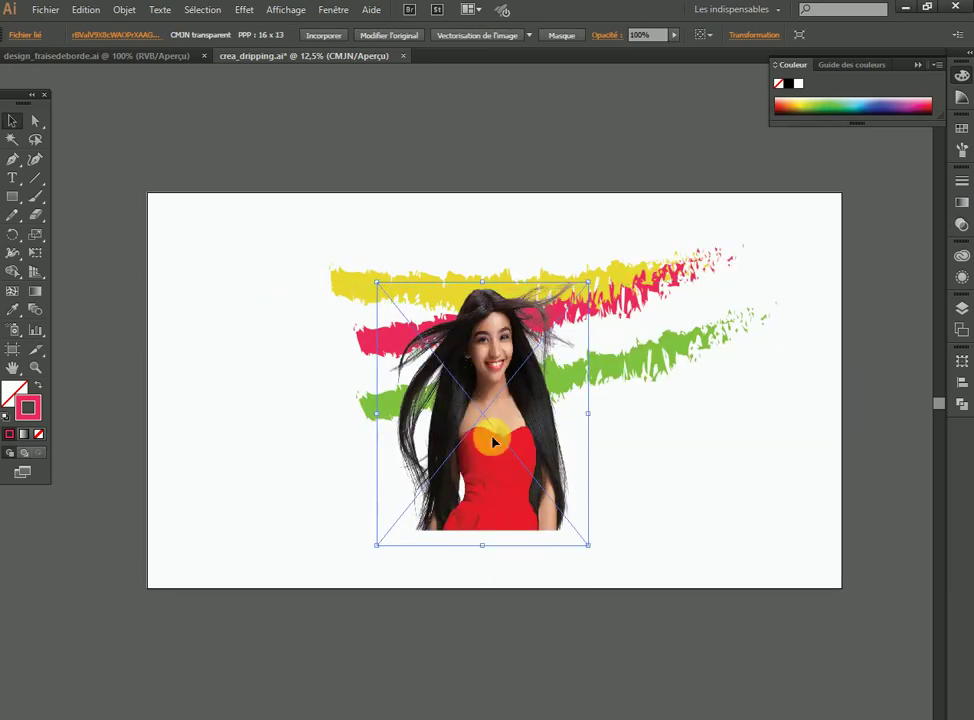
left_click_drag(503, 487, 503, 404)
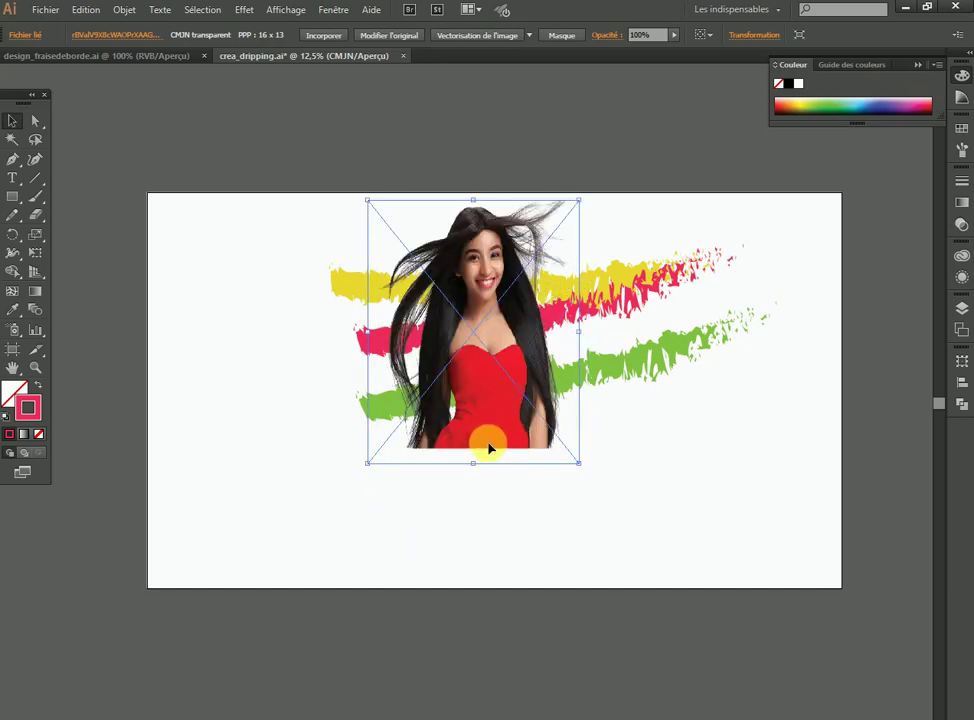
left_click_drag(579, 463, 588, 481)
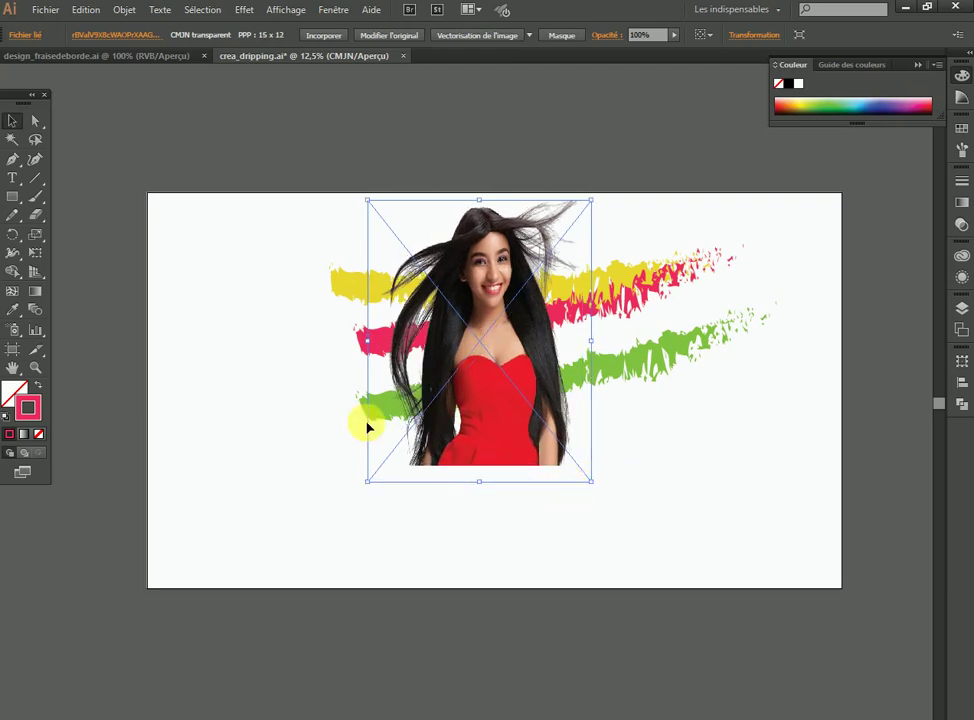
left_click(248, 358)
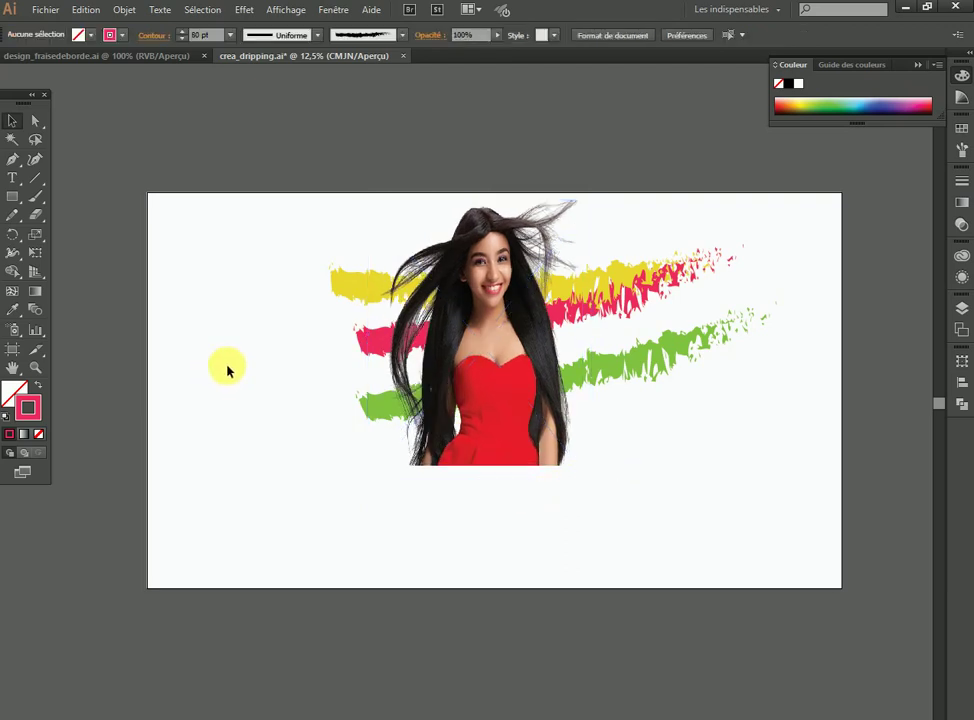
Place dripping.png and scale it across the bottom of the dress
left_click(248, 342)
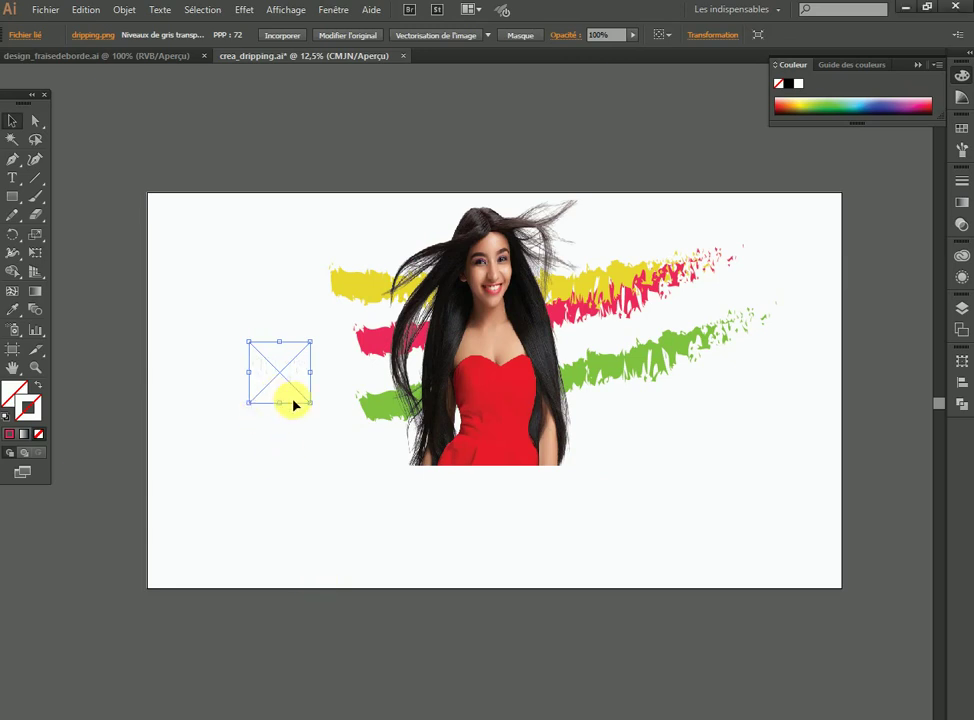
mouse_move(283, 391)
left_mouse_down()
mouse_move(465, 525)
mouse_move(478, 477)
mouse_move(401, 462)
left_mouse_up()
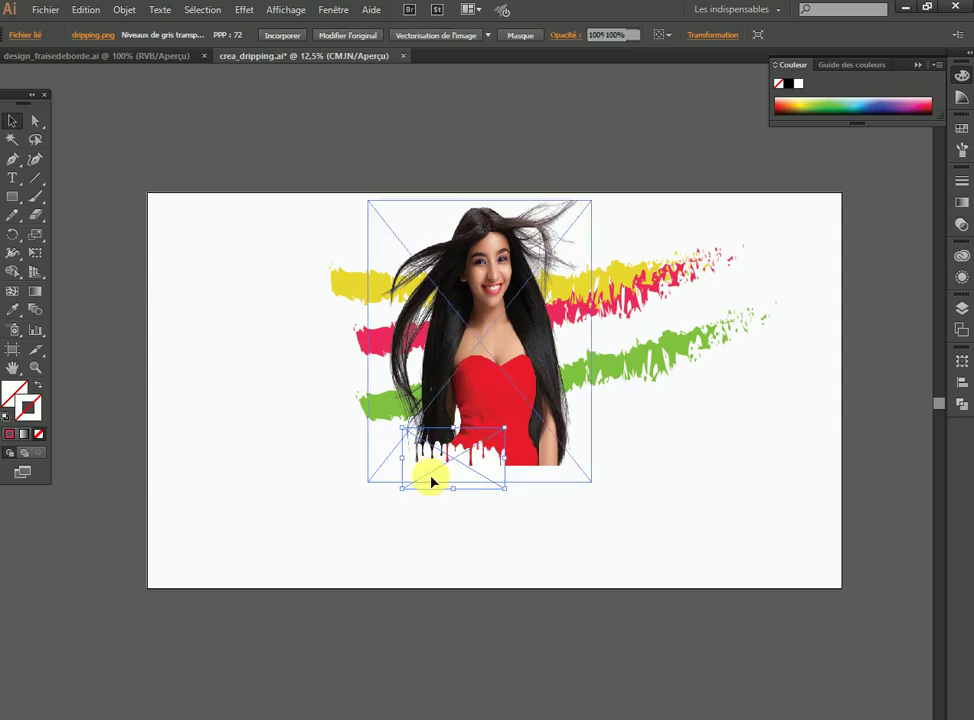
left_click_drag(505, 458, 570, 498)
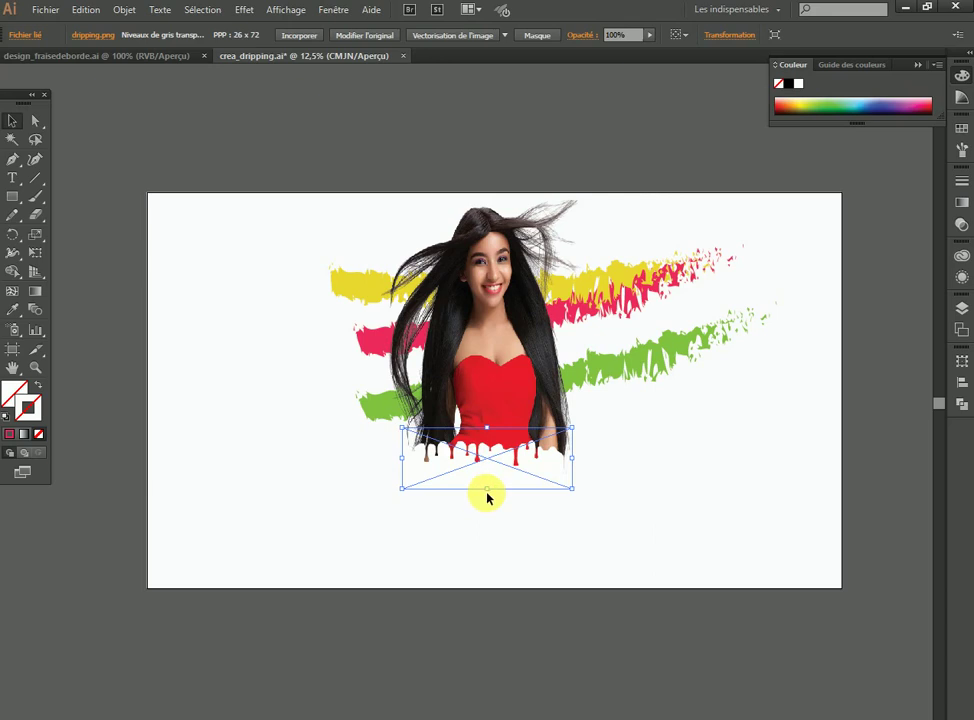
mouse_move(486, 489)
left_mouse_down()
mouse_move(496, 531)
mouse_move(483, 497)
left_mouse_up()
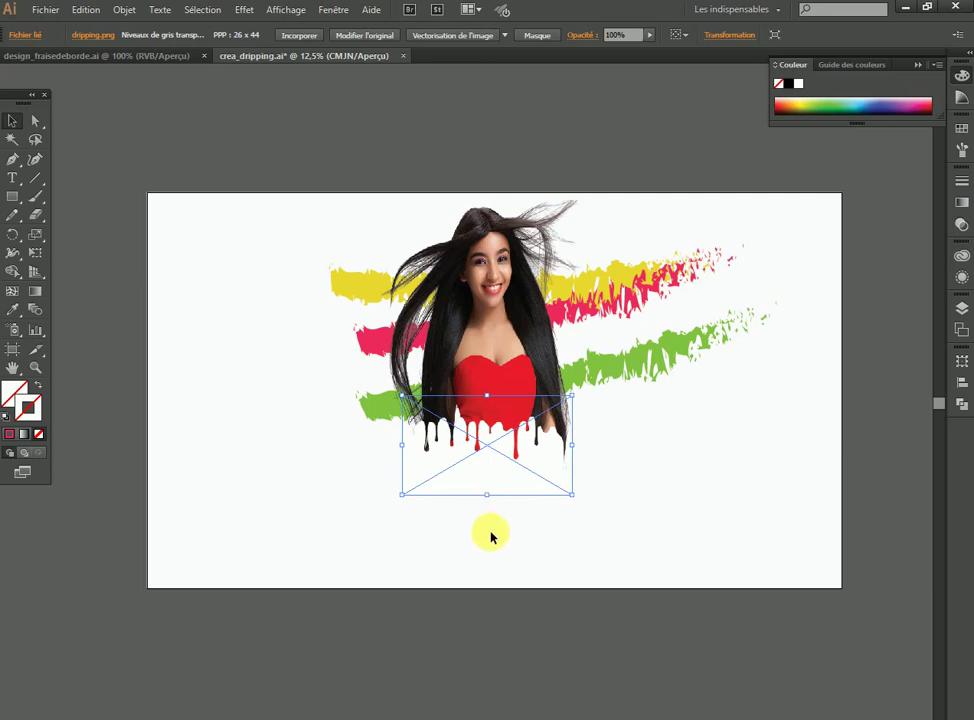
left_click(491, 535)
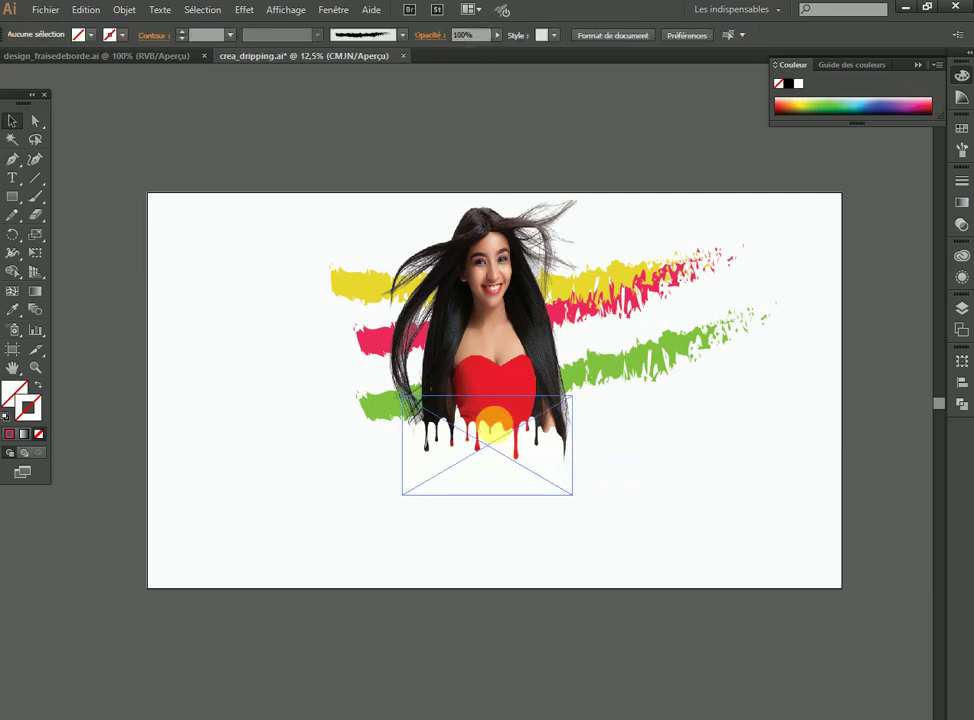
Fine-tune the drip image's length and height so it sits on the dress hem
left_click(492, 482)
mouse_move(494, 503)
left_mouse_down()
mouse_move(481, 518)
mouse_move(483, 479)
left_mouse_up()
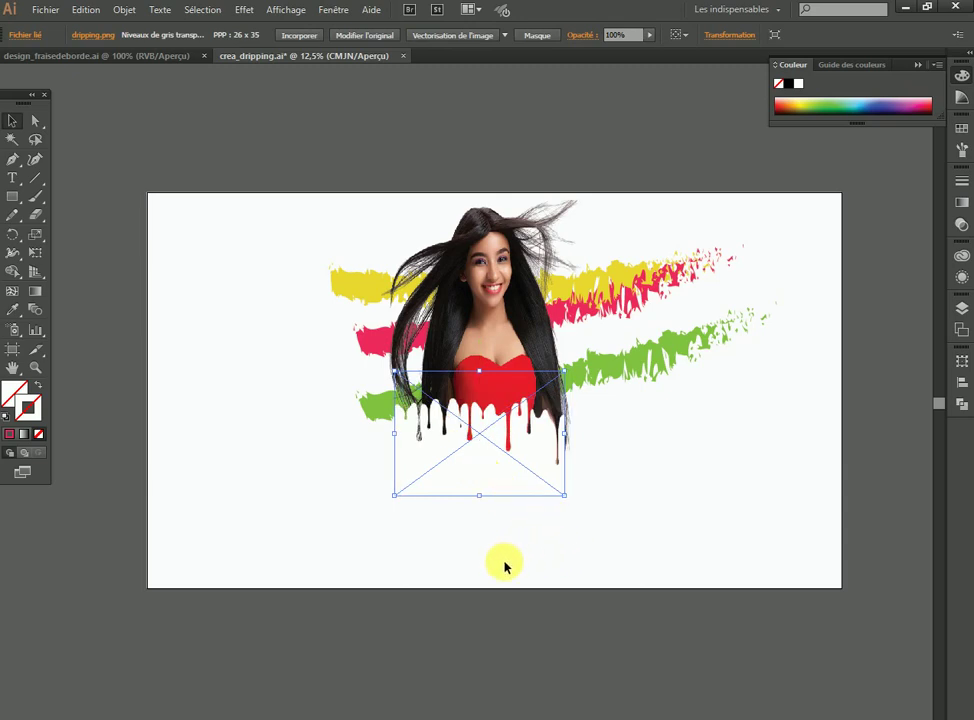
left_click(457, 558)
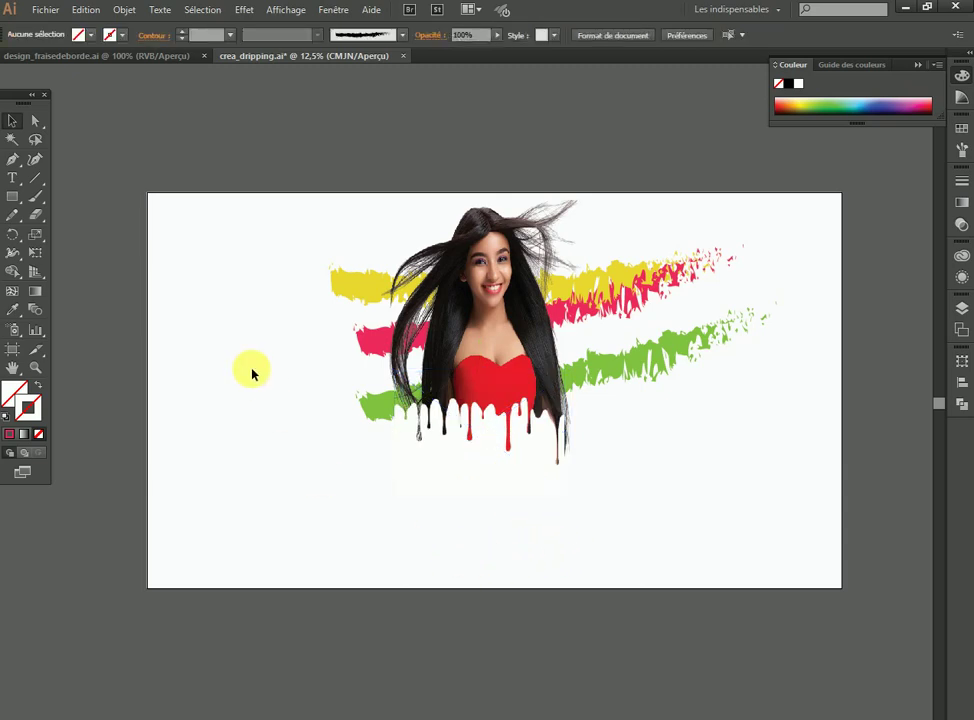
left_click(467, 401)
left_click_drag(467, 401, 467, 411)
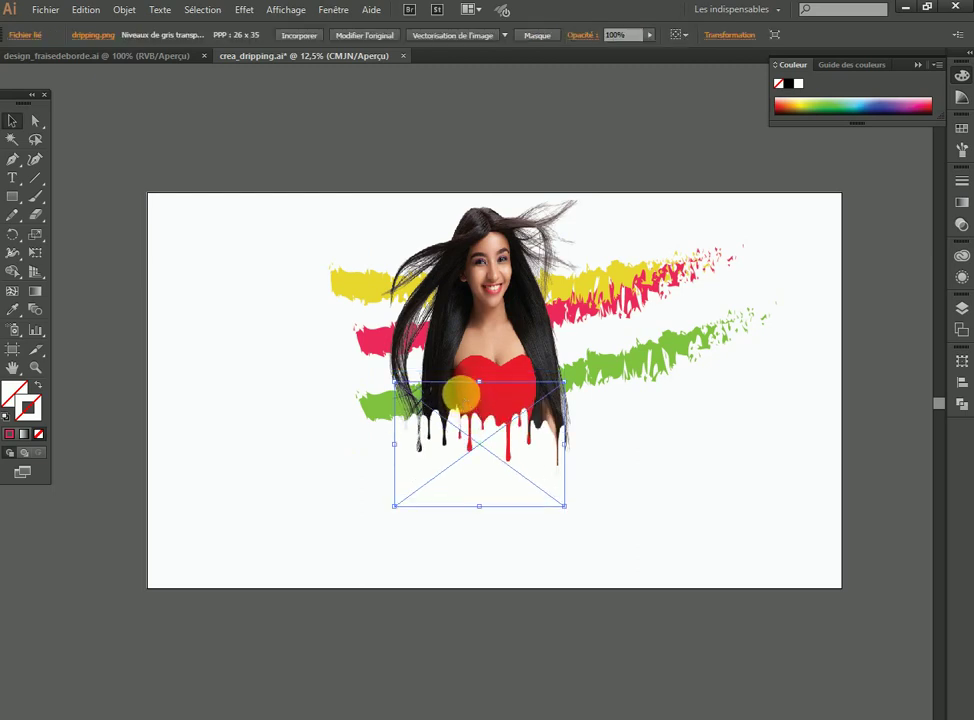
left_click_drag(460, 400, 465, 382)
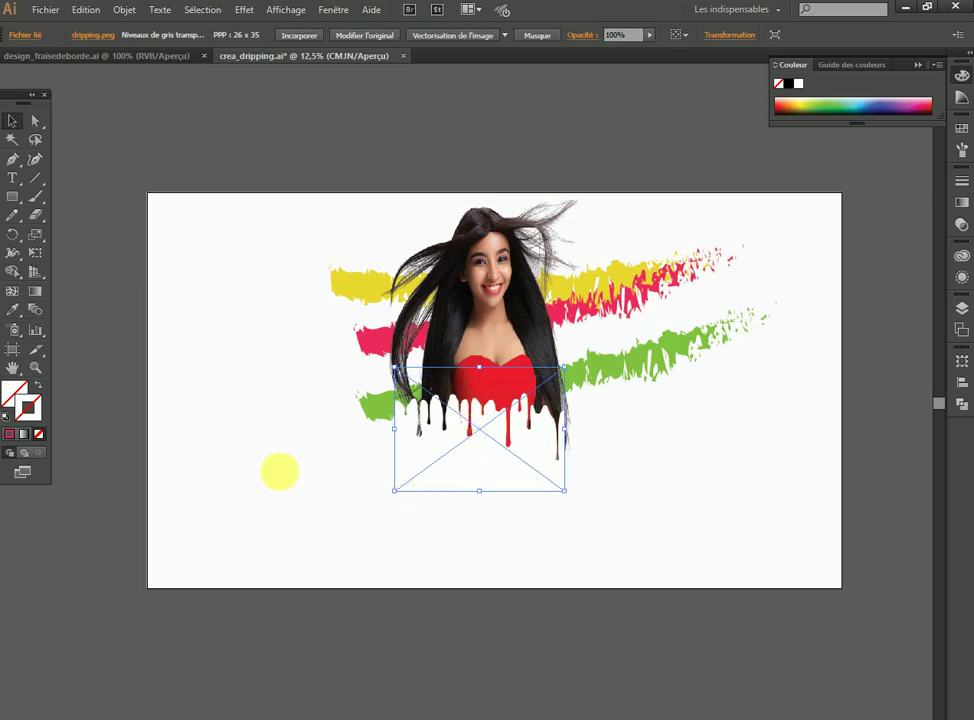
left_click(280, 471)
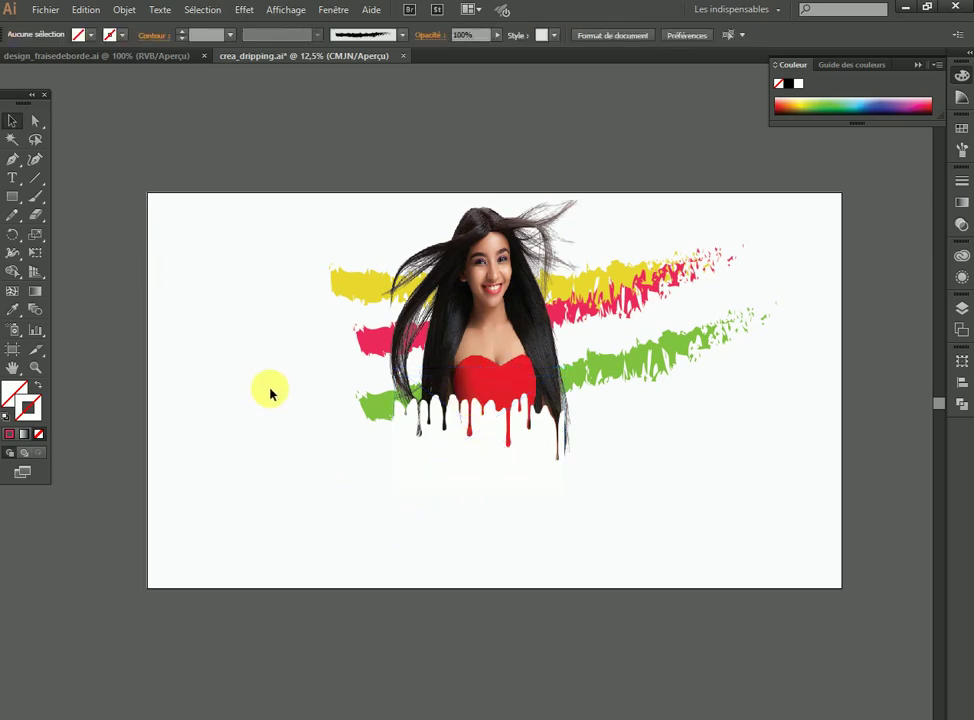
Start a point-text line below the woman's picture and set its font to Balthazar Regular
left_click(12, 178)
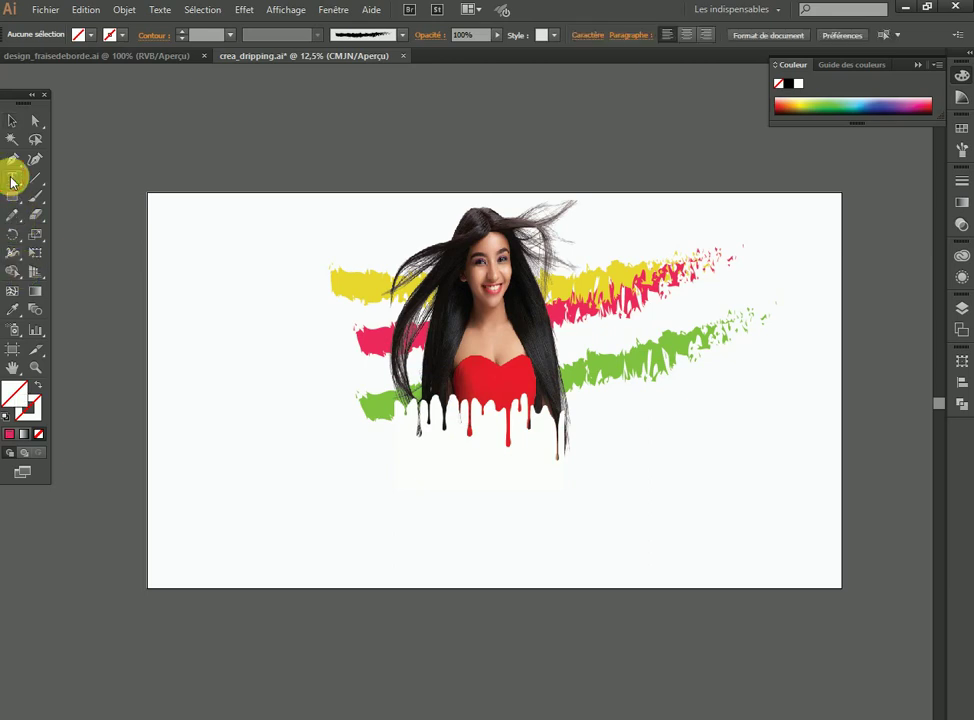
left_click(336, 517)
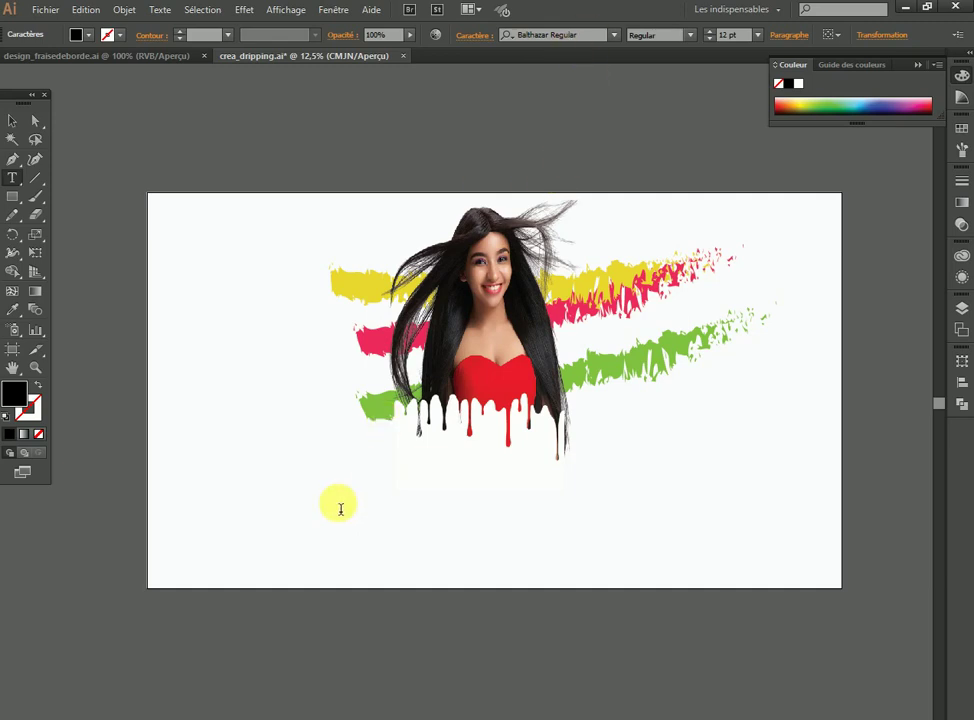
left_click(616, 36)
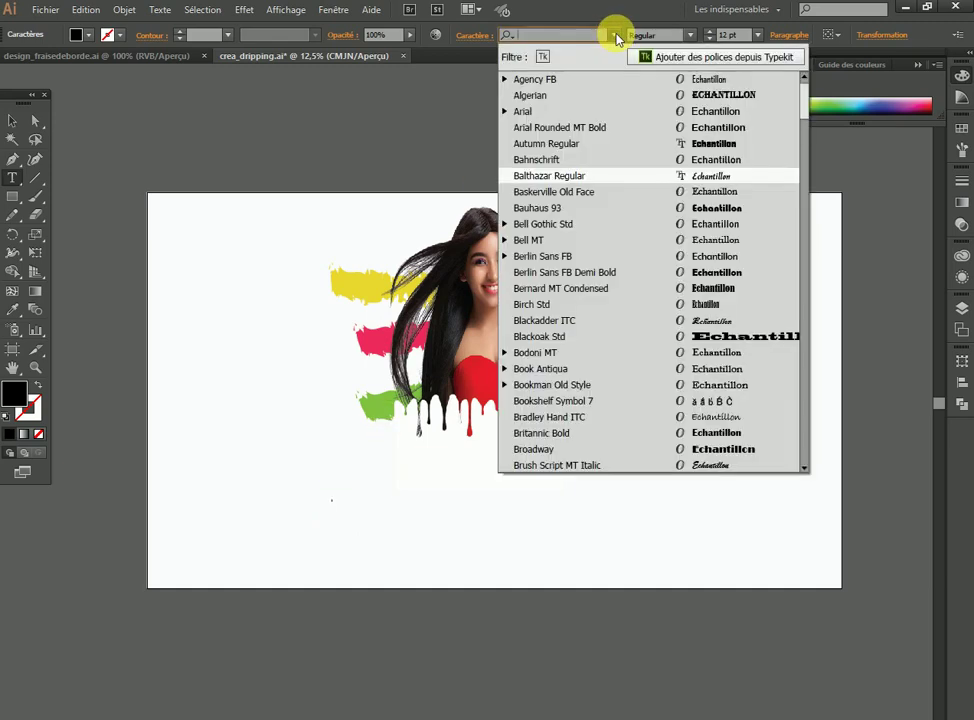
left_click(590, 176)
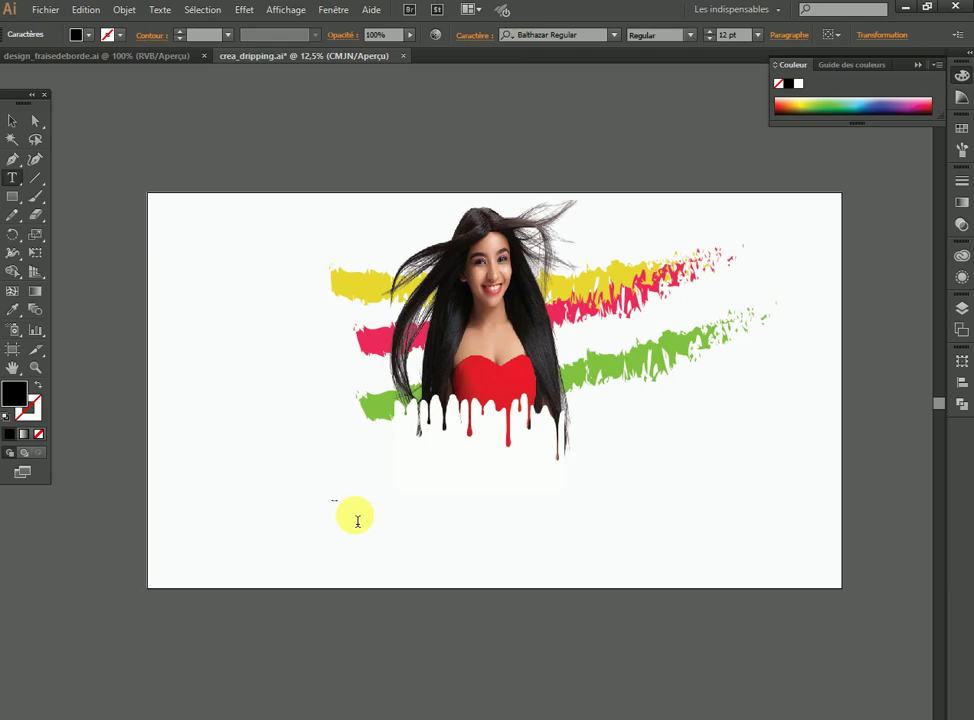
Scale the Dripping Effect text up to about 843 pt and centre it below the woman
left_click(13, 120)
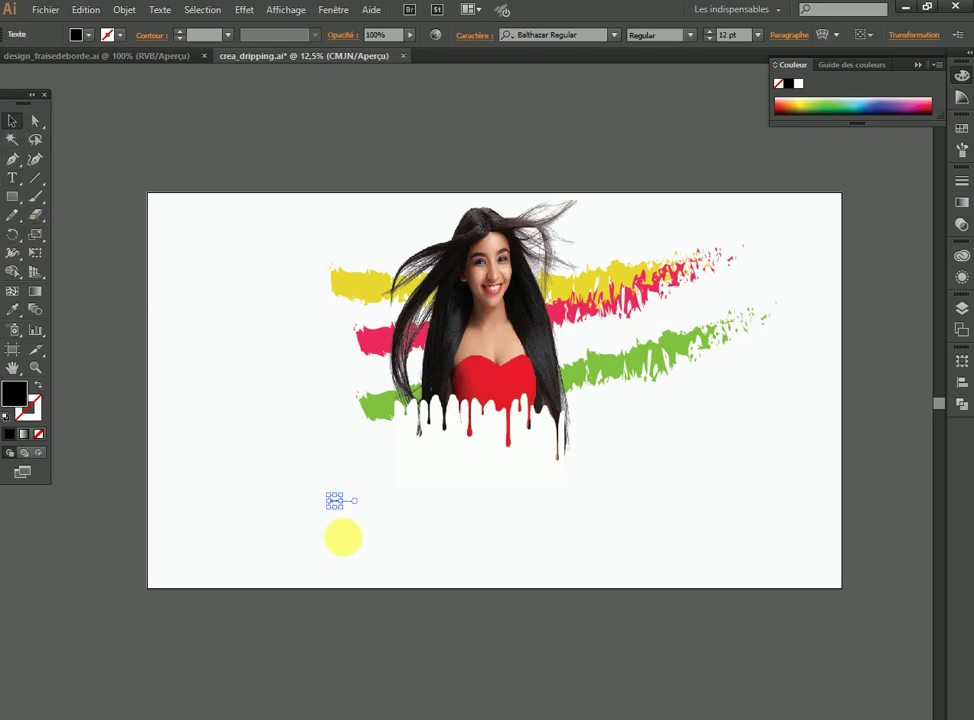
left_click_drag(347, 513, 609, 563)
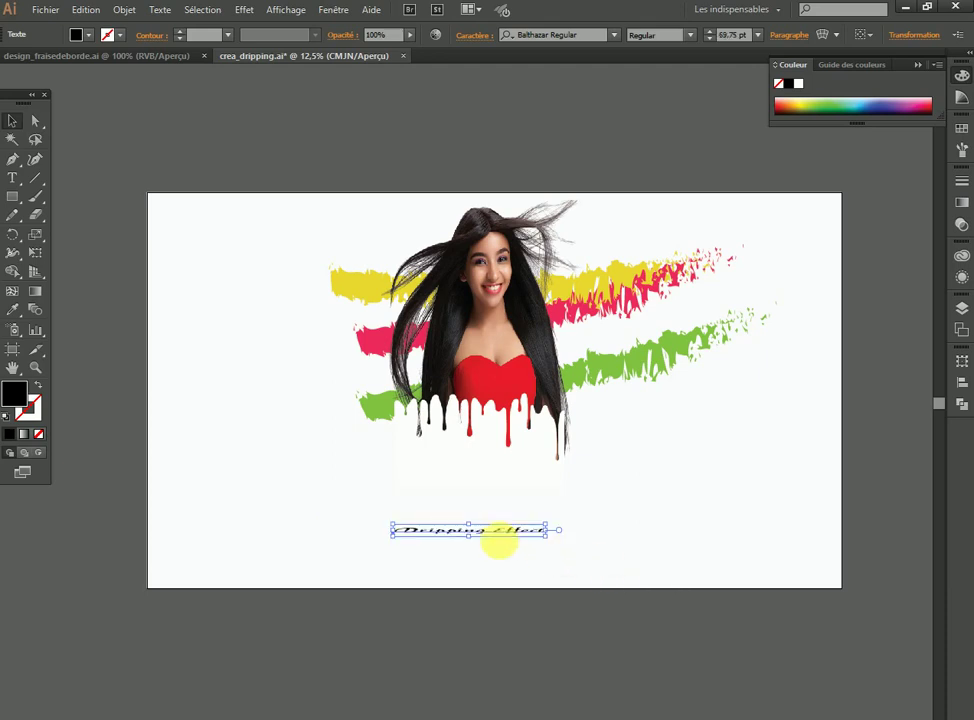
left_click_drag(474, 527, 476, 495)
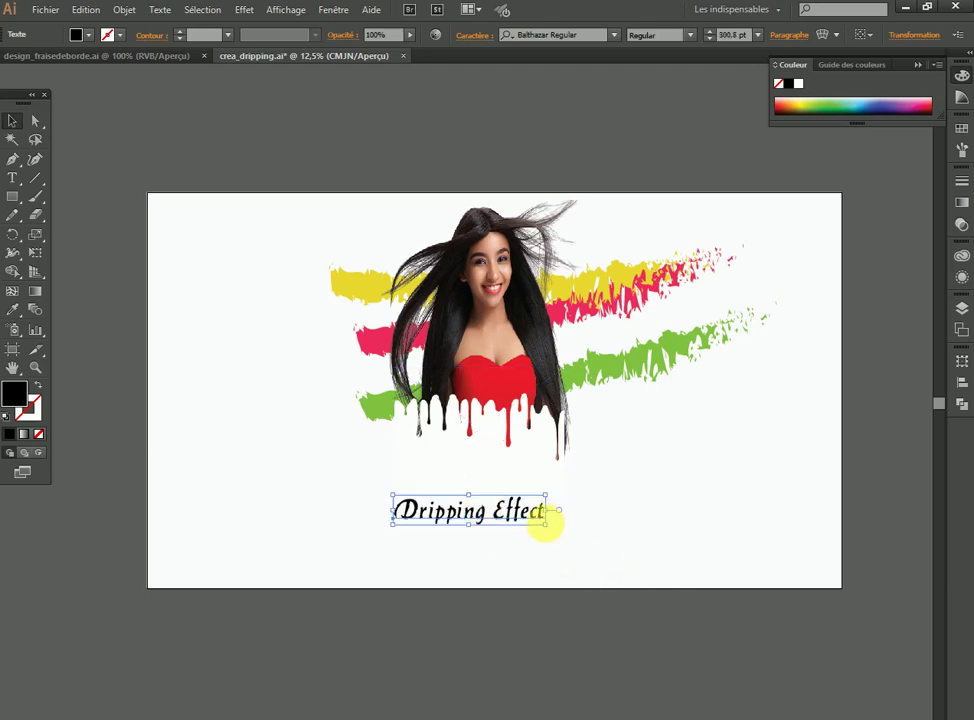
left_click_drag(545, 522, 630, 562)
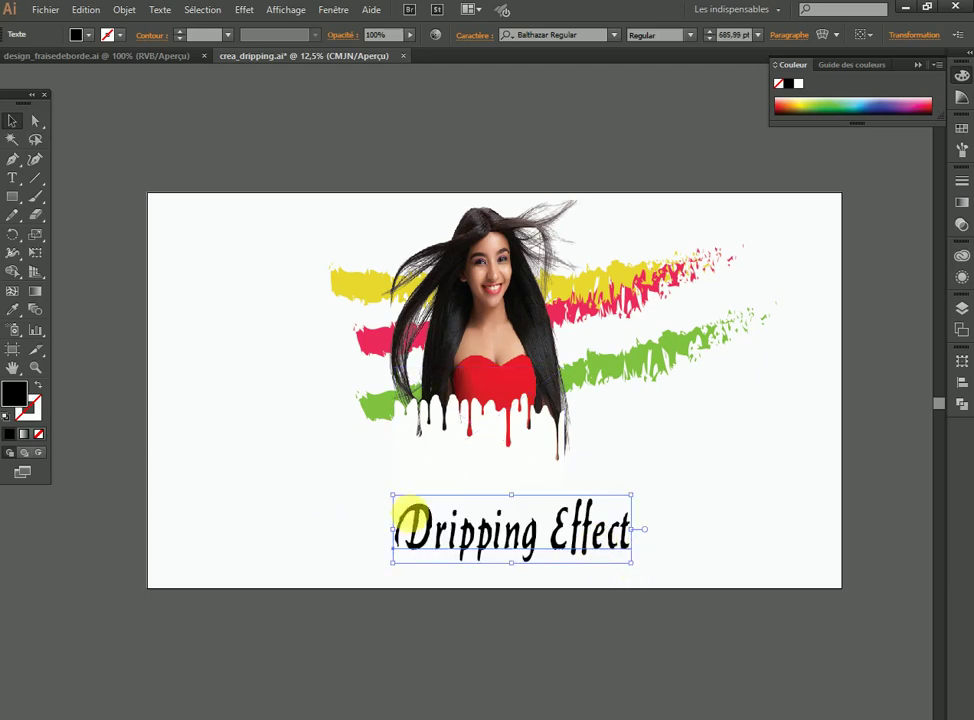
left_click_drag(392, 495, 368, 480)
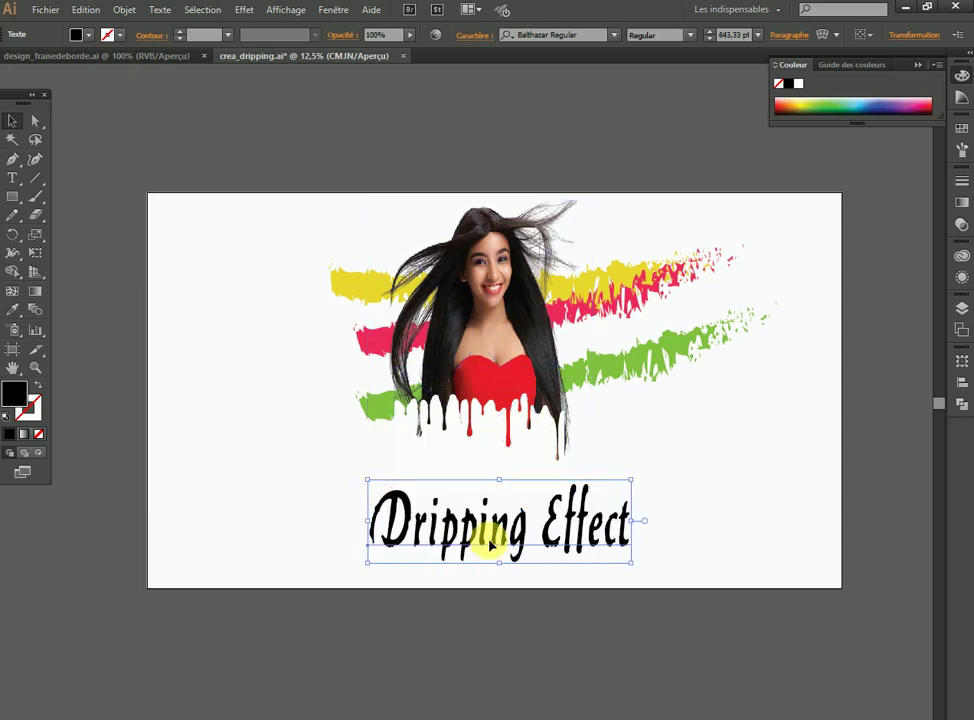
mouse_move(497, 535)
left_mouse_down()
mouse_move(489, 550)
mouse_move(495, 534)
left_mouse_up()
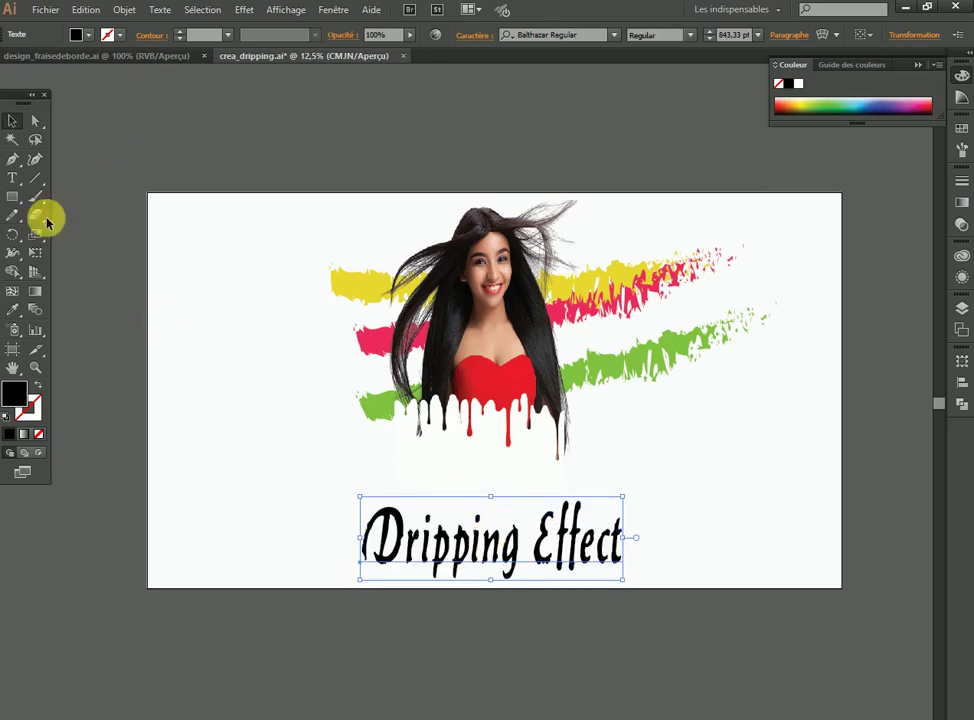
Give the Dripping Effect title a 10 pt pink #E83A68 outline
left_click(29, 408)
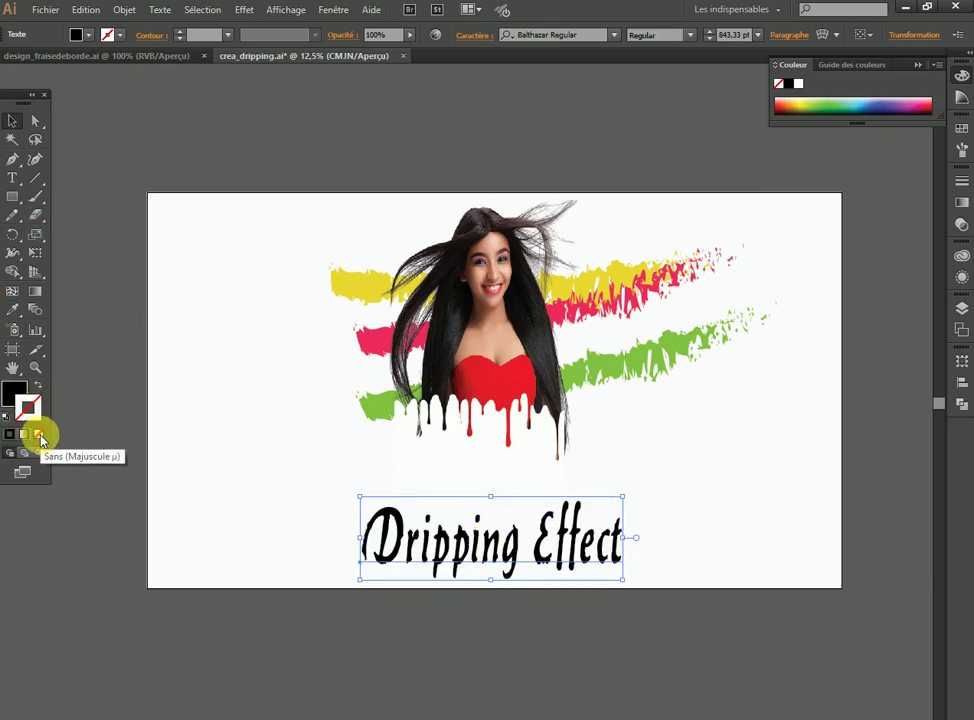
double_click(29, 408)
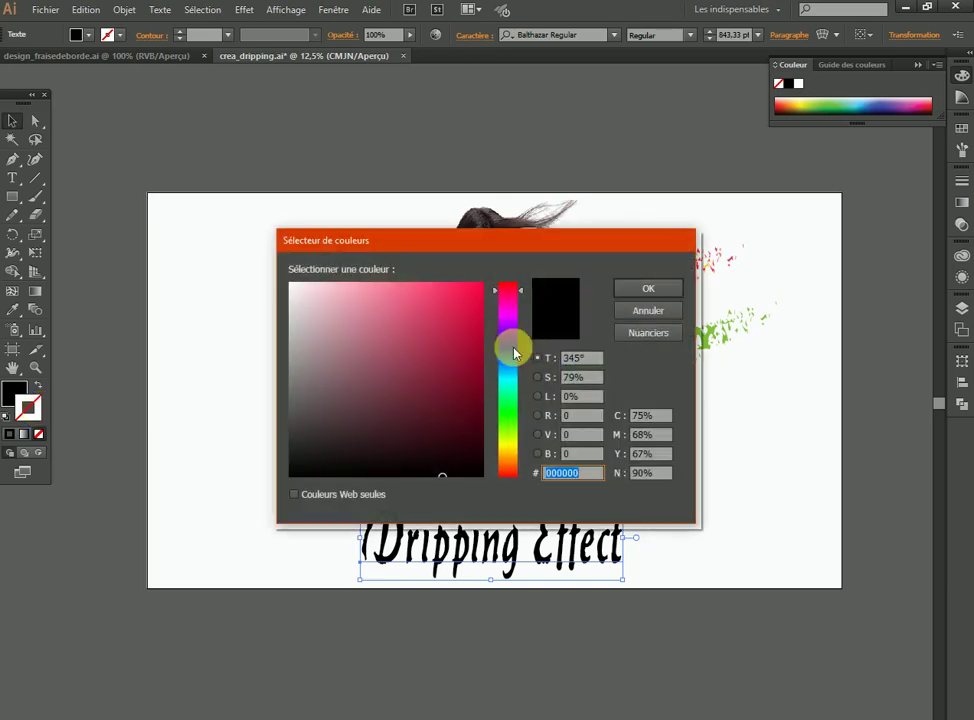
left_click(434, 299)
left_click(644, 288)
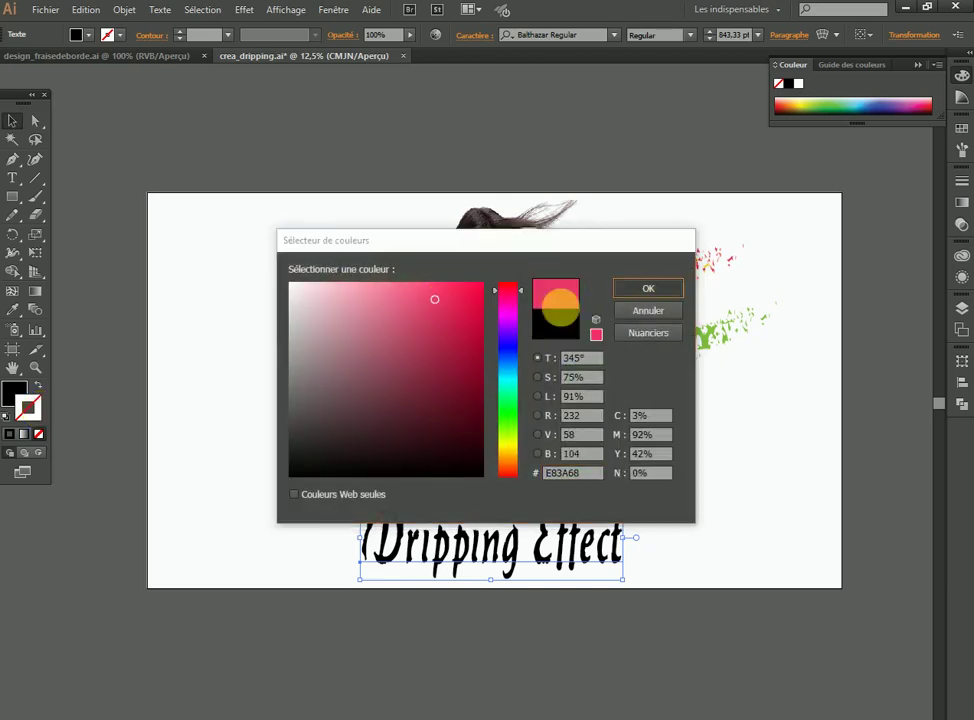
left_click(228, 35)
left_click(247, 254)
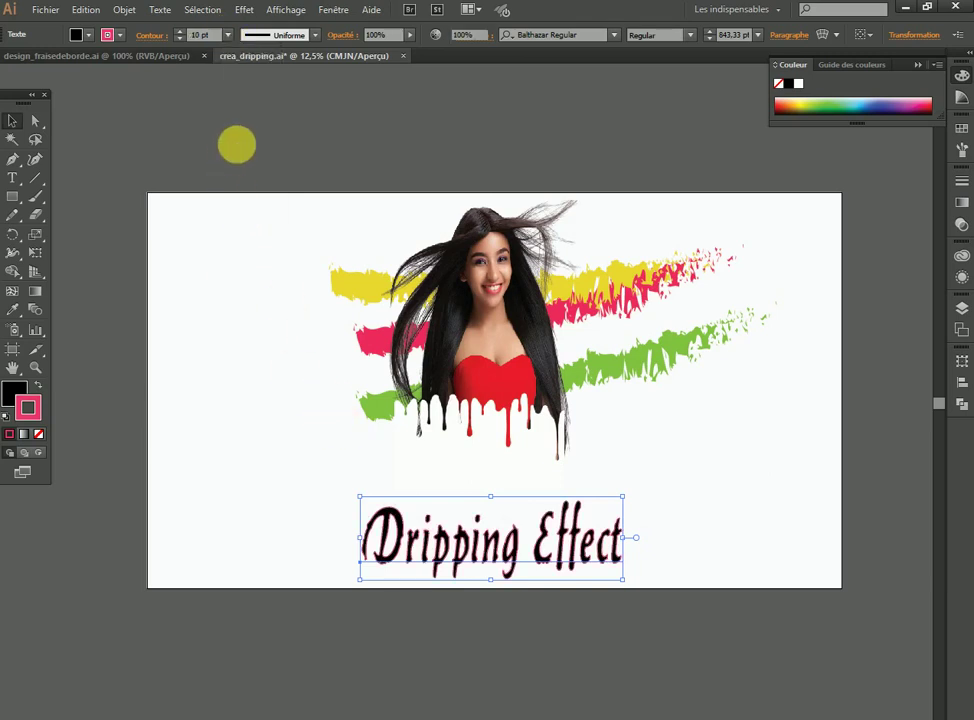
Nudge the woman's photo up to the artboard's top edge and shift the title slightly left
left_click(452, 278)
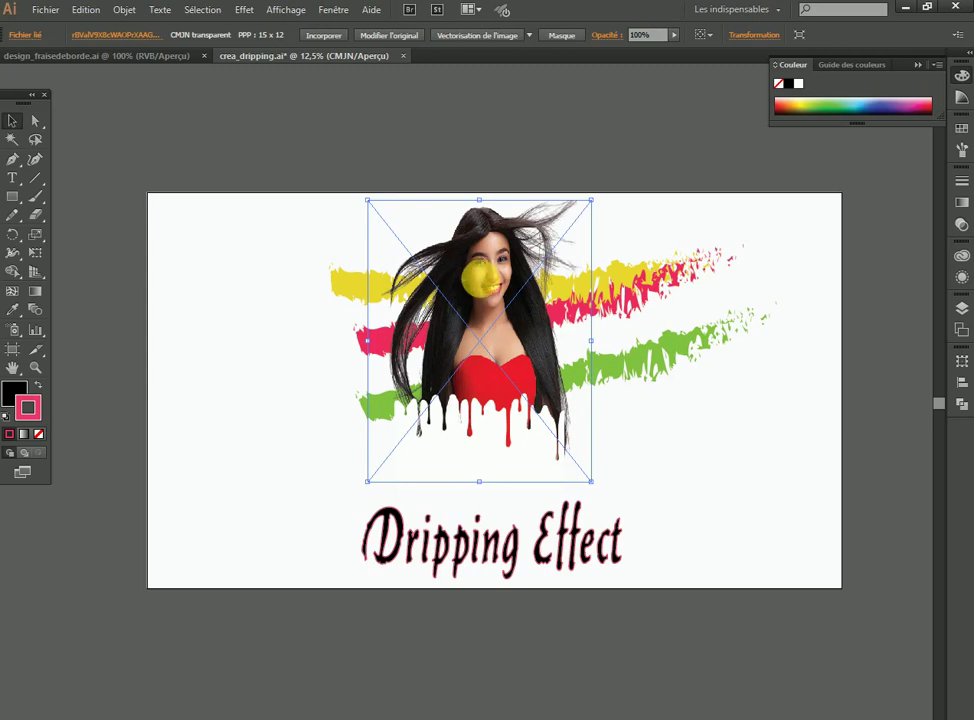
mouse_move(482, 276)
left_mouse_down()
mouse_move(481, 268)
mouse_move(479, 281)
left_mouse_up()
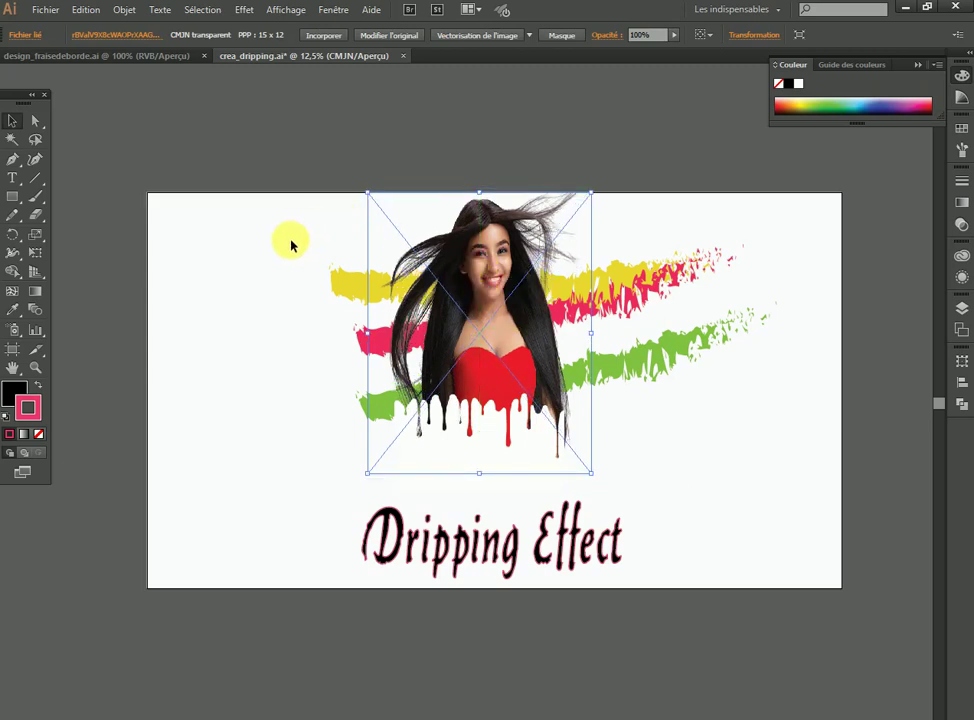
left_click(333, 162)
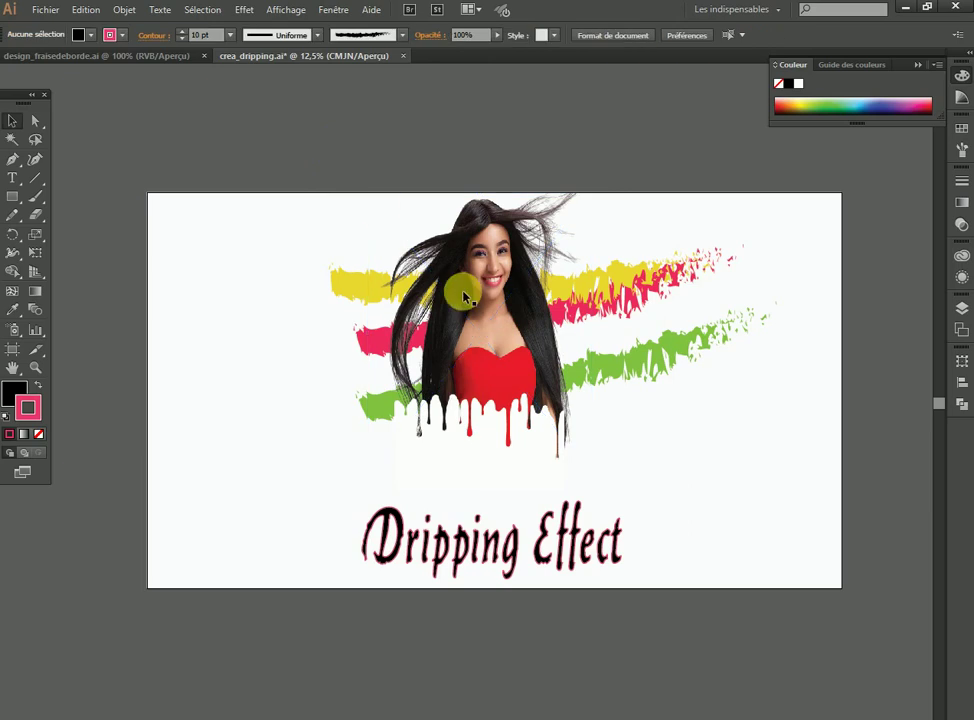
left_click(490, 374)
left_click(737, 464)
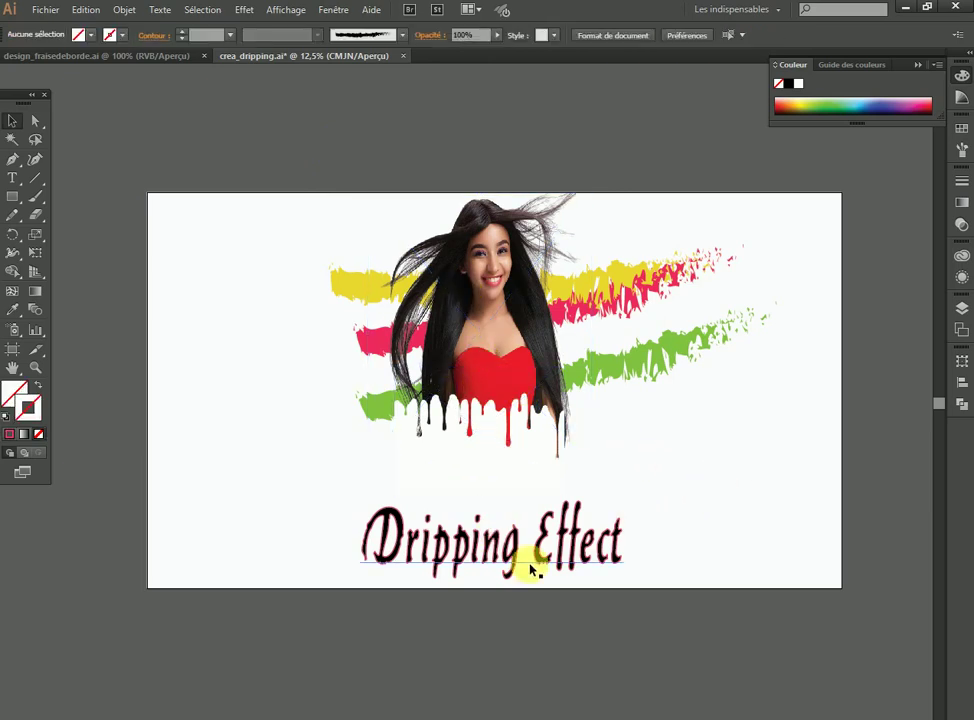
left_click_drag(505, 552, 499, 556)
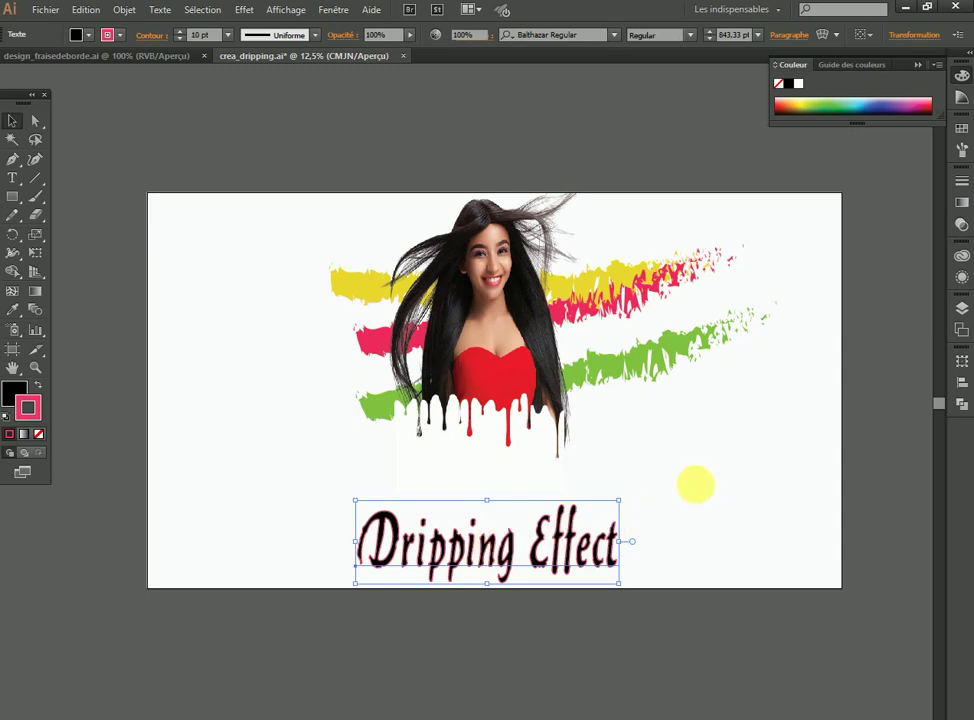
Switch to the Ellipse tool and set the stroke to None
left_click(696, 483)
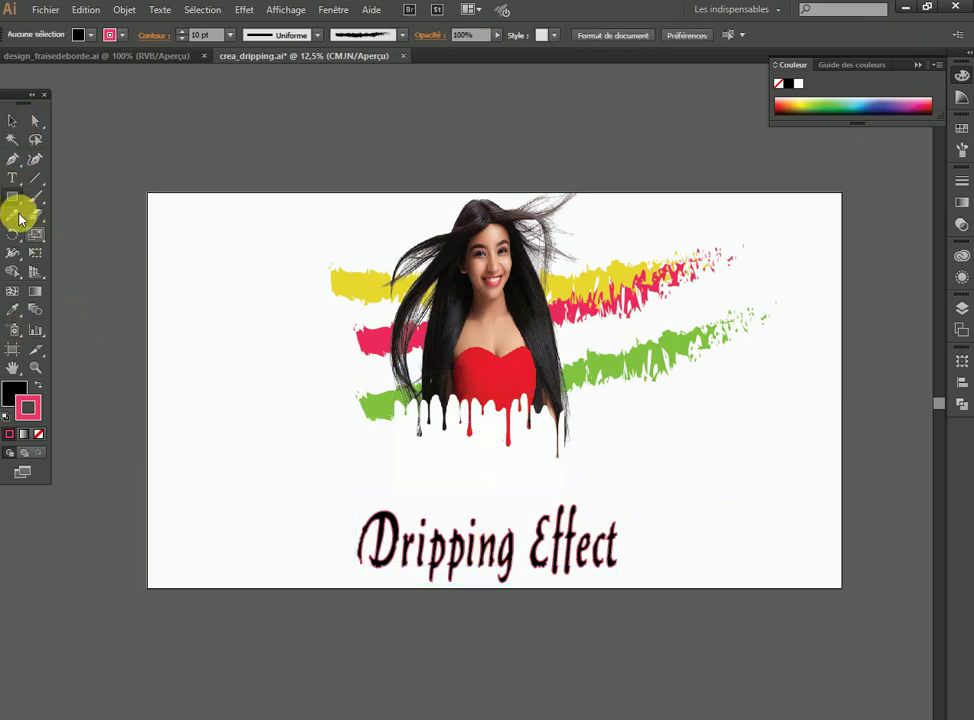
left_click(22, 206)
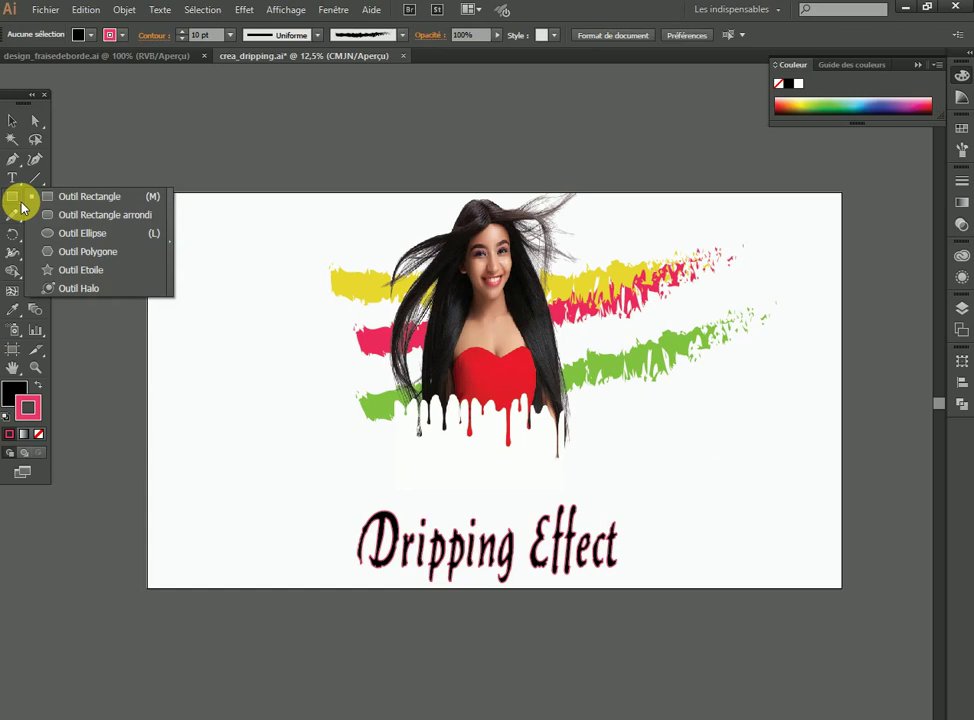
left_click_drag(22, 206, 86, 236)
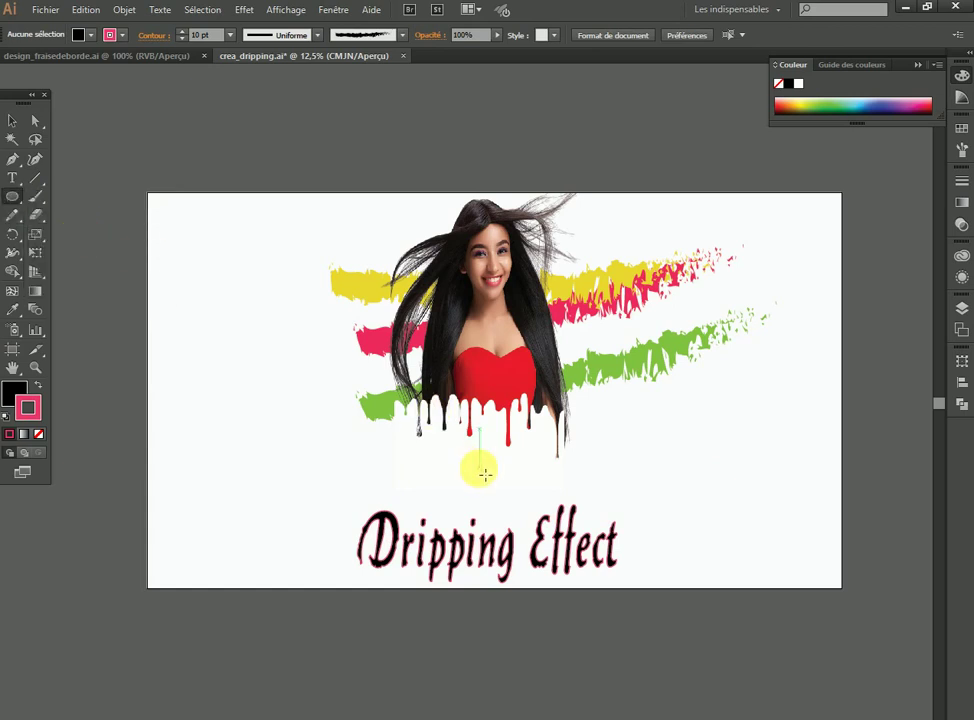
left_click(14, 395)
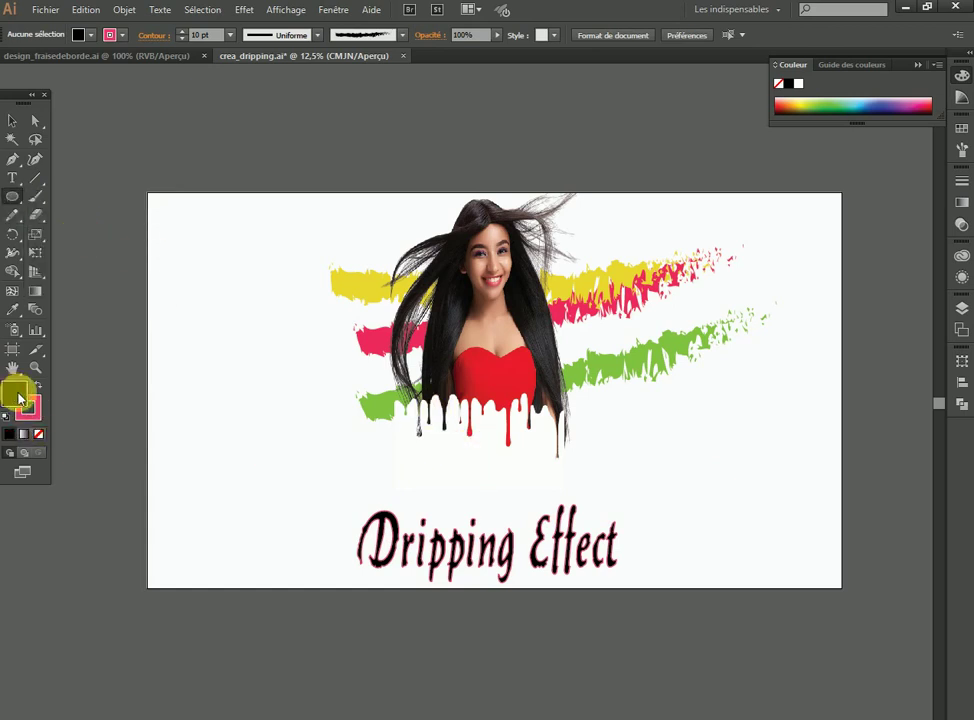
left_click(36, 410)
left_click(38, 434)
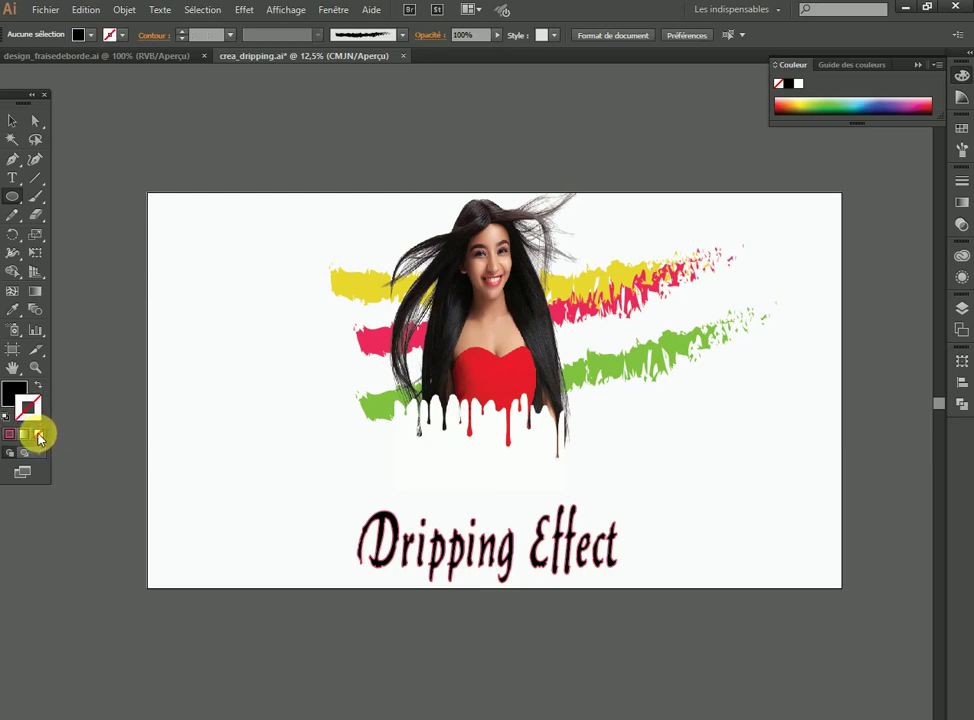
left_click(11, 396)
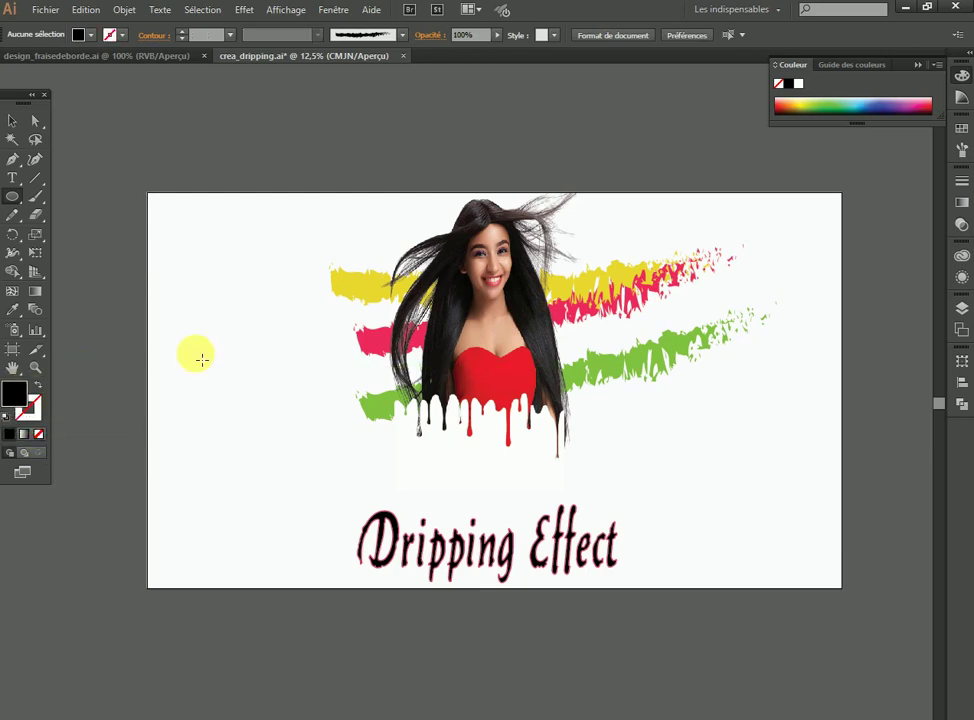
Sample the red of the drips with the Eyedropper as the fill colour
left_click(9, 196)
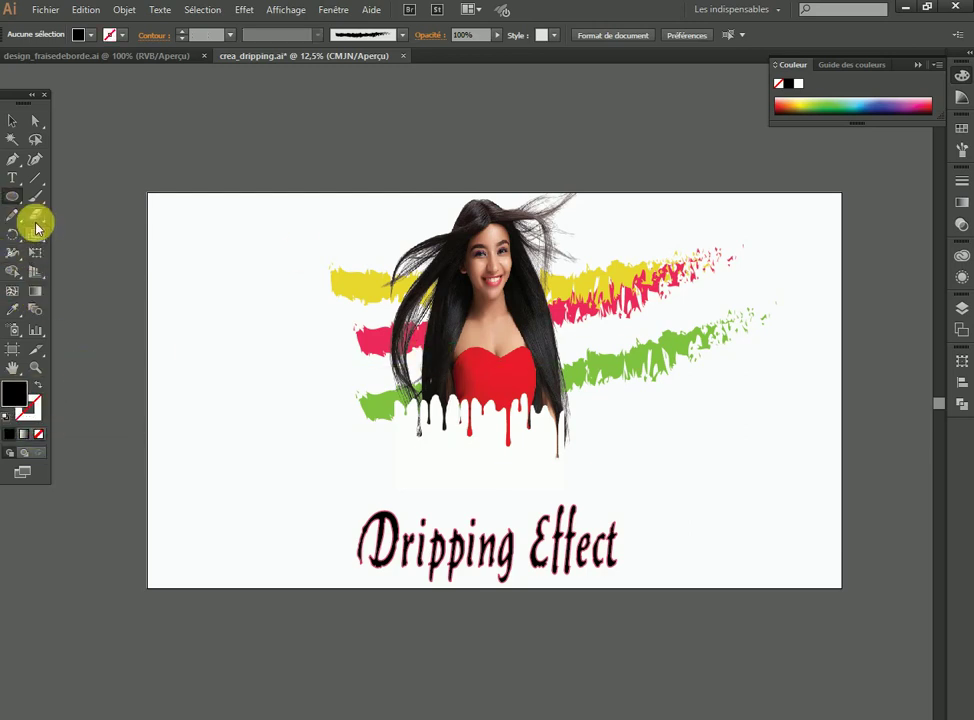
left_click(12, 309)
left_click(511, 391, "ctrl")
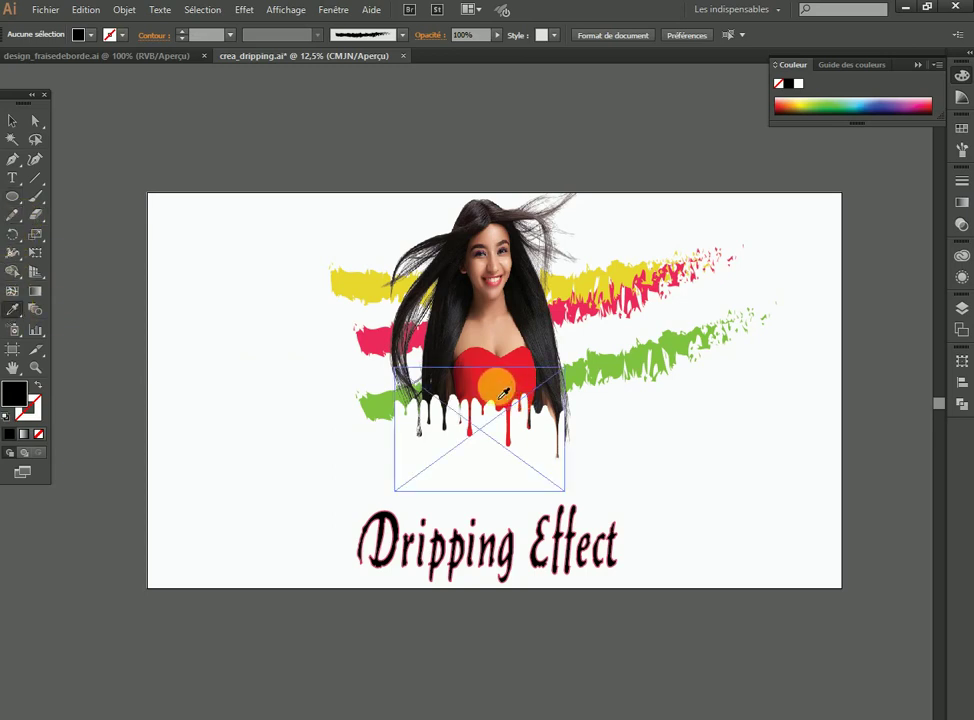
left_click(478, 407)
left_click(196, 261)
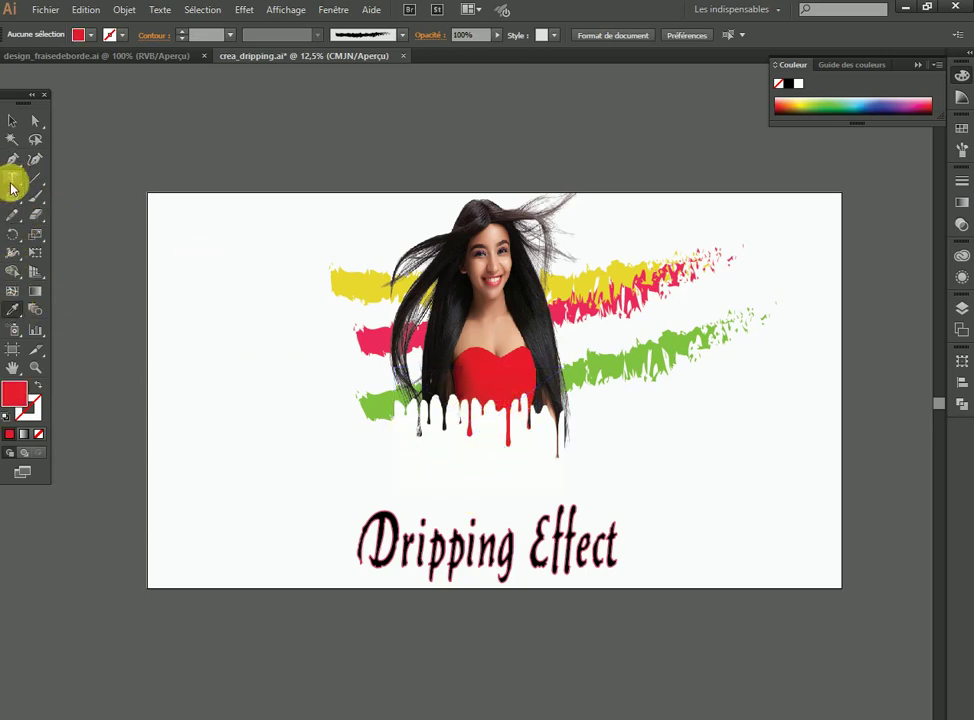
left_click(15, 198)
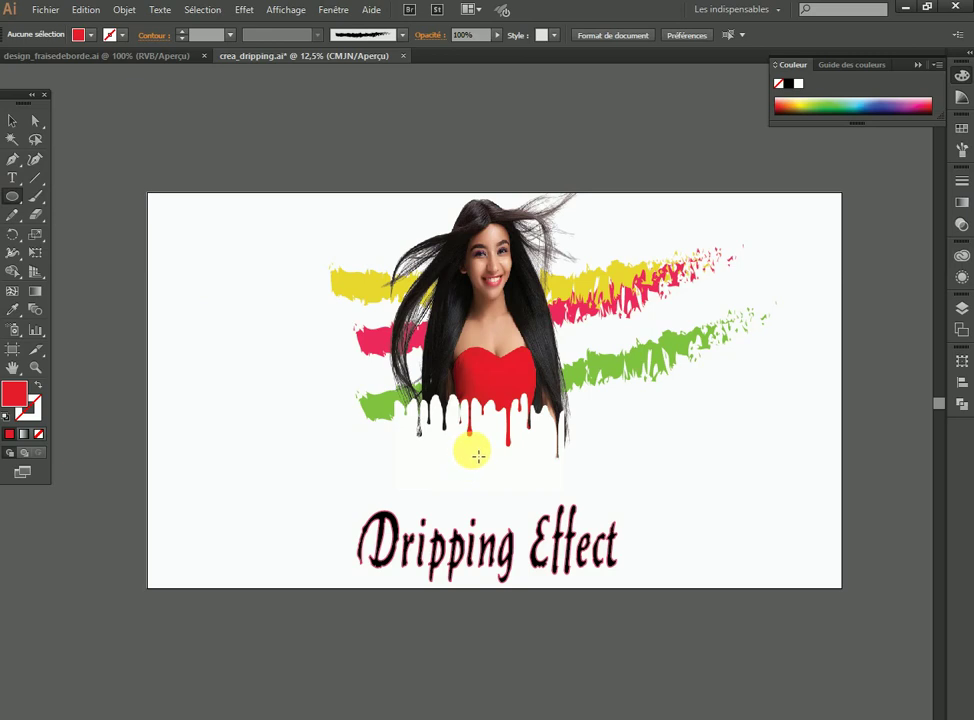
Draw six small red oval drops falling from the dripping dress toward the title
mouse_move(478, 456)
left_mouse_down()
mouse_move(505, 473)
mouse_move(495, 485)
left_mouse_up()
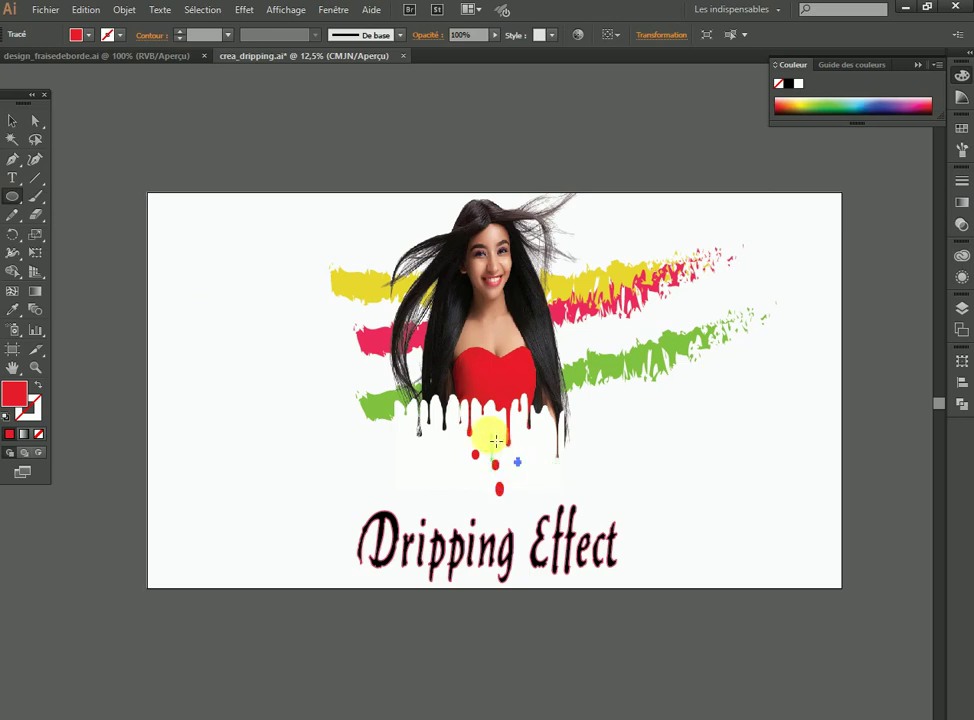
left_click_drag(495, 440, 520, 464)
mouse_move(483, 507)
left_mouse_down()
mouse_move(484, 526)
mouse_move(523, 540)
mouse_move(513, 545)
left_mouse_up()
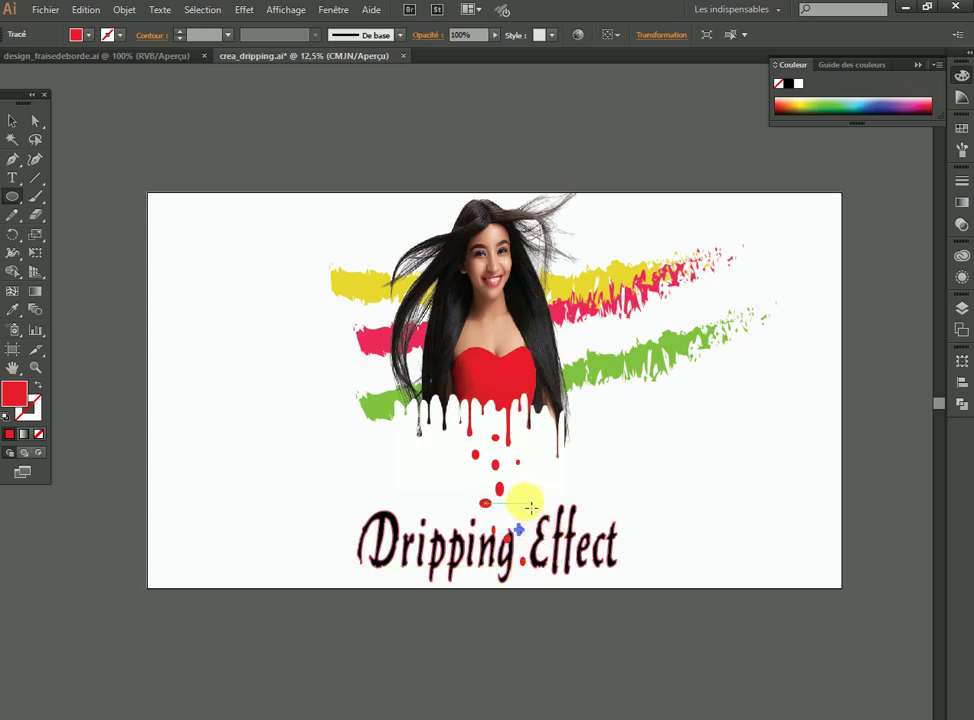
mouse_move(522, 504)
left_mouse_down()
mouse_move(540, 514)
mouse_move(517, 478)
mouse_move(530, 502)
mouse_move(466, 467)
left_mouse_up()
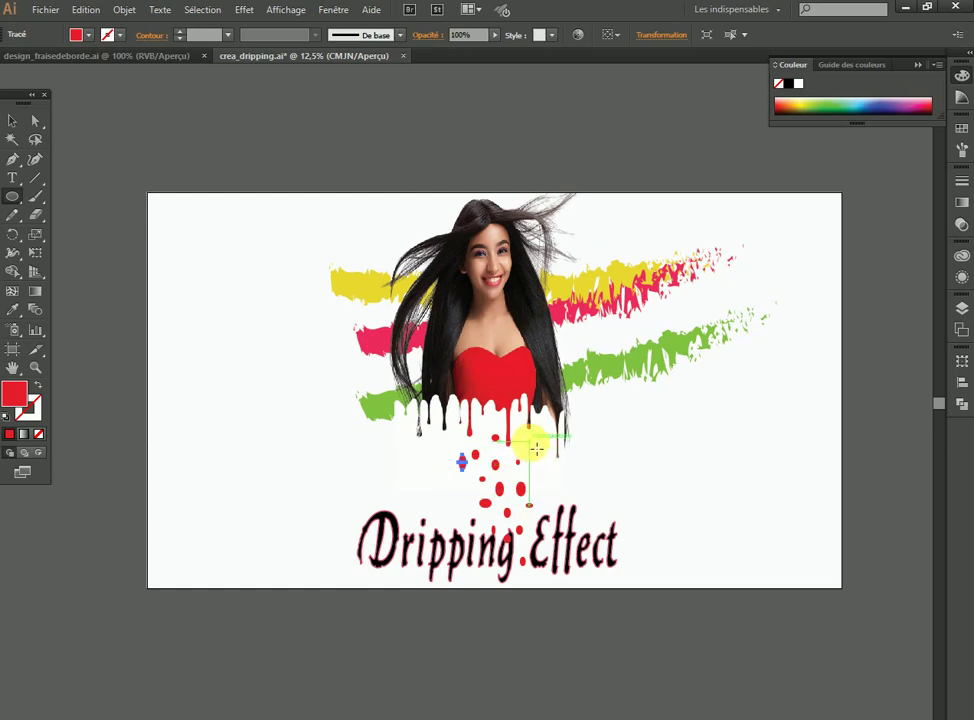
left_click_drag(537, 450, 527, 441)
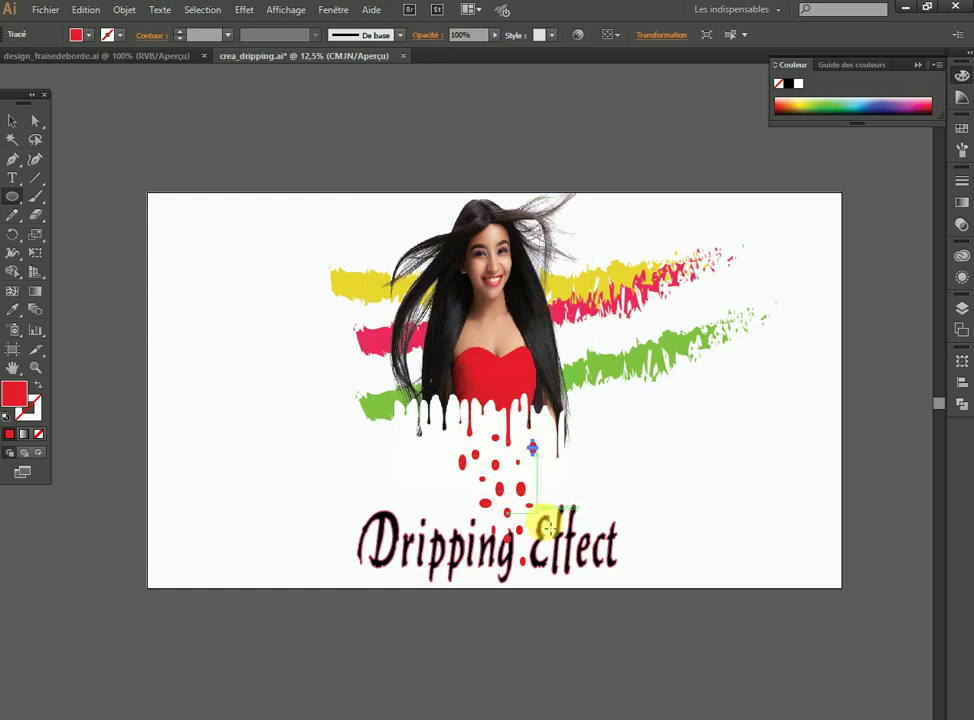
left_click_drag(538, 478, 545, 490)
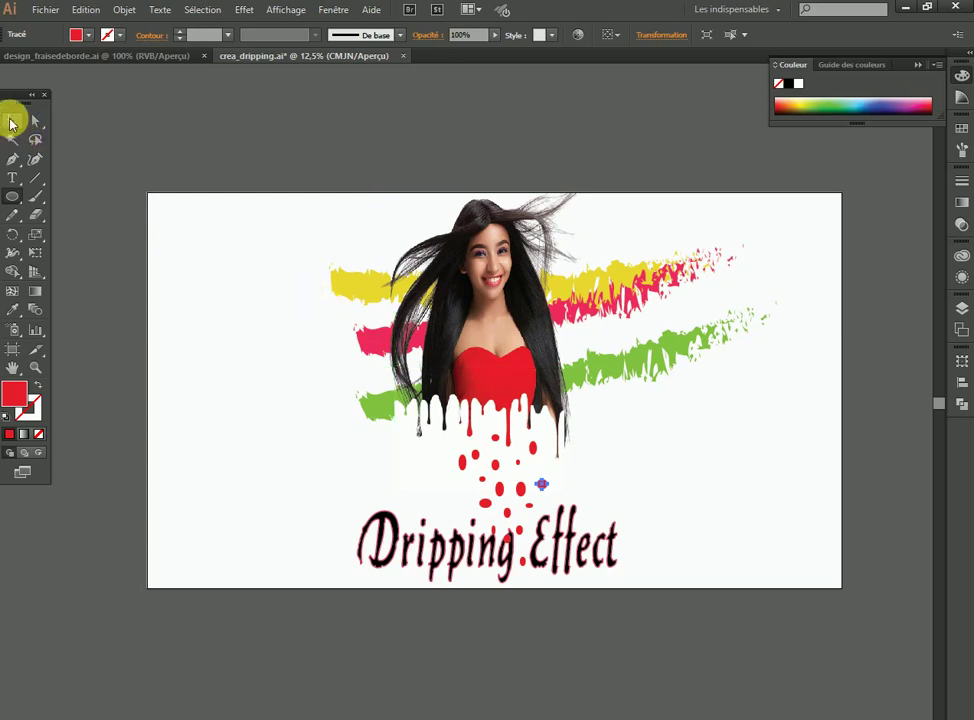
left_click(12, 123)
left_click(317, 137)
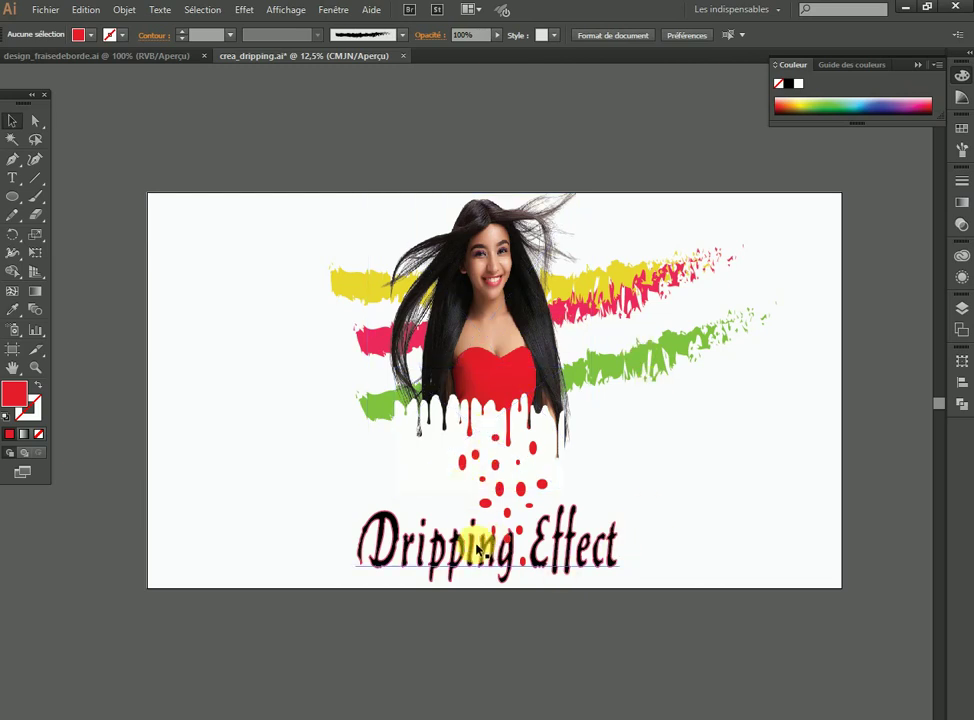
Choose the Type tool with no stroke and a black fill for the signature
left_click(478, 549)
left_click(459, 152)
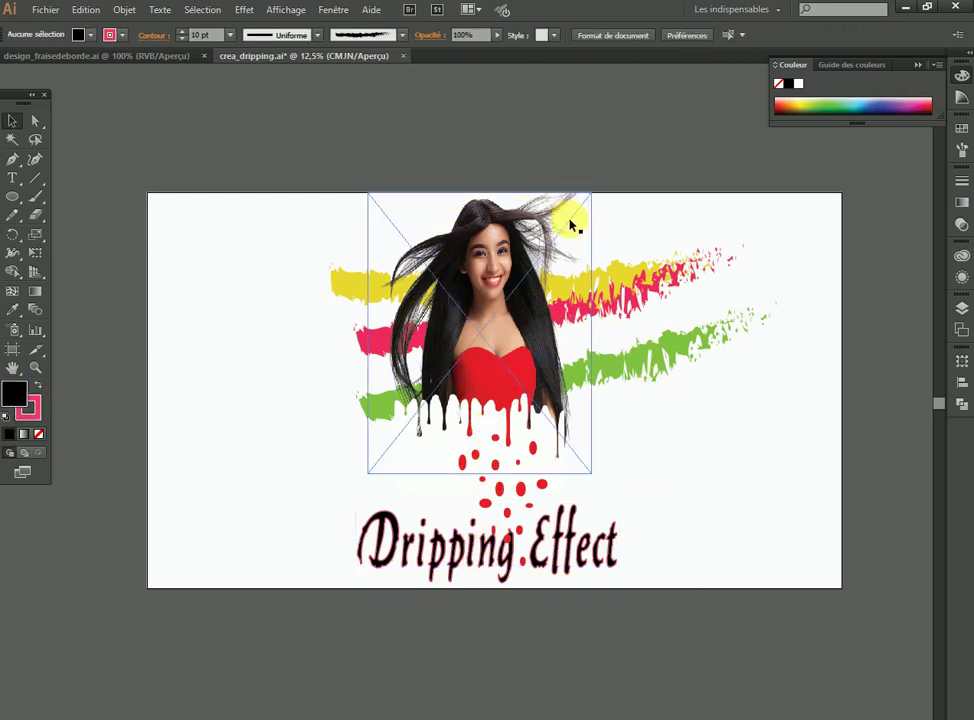
left_click(527, 228)
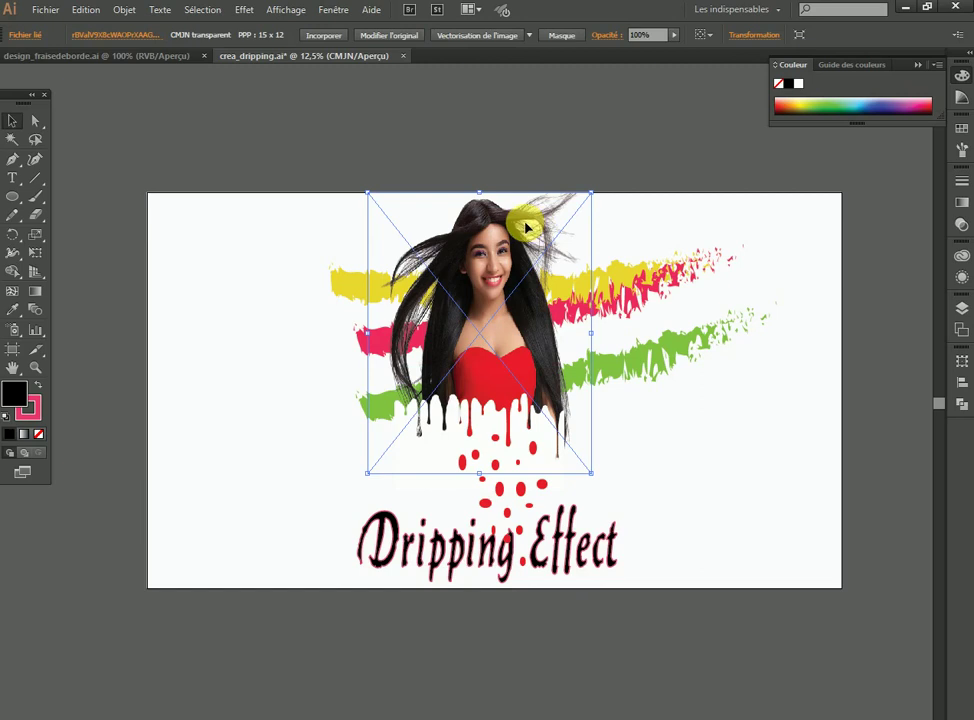
left_click(507, 146)
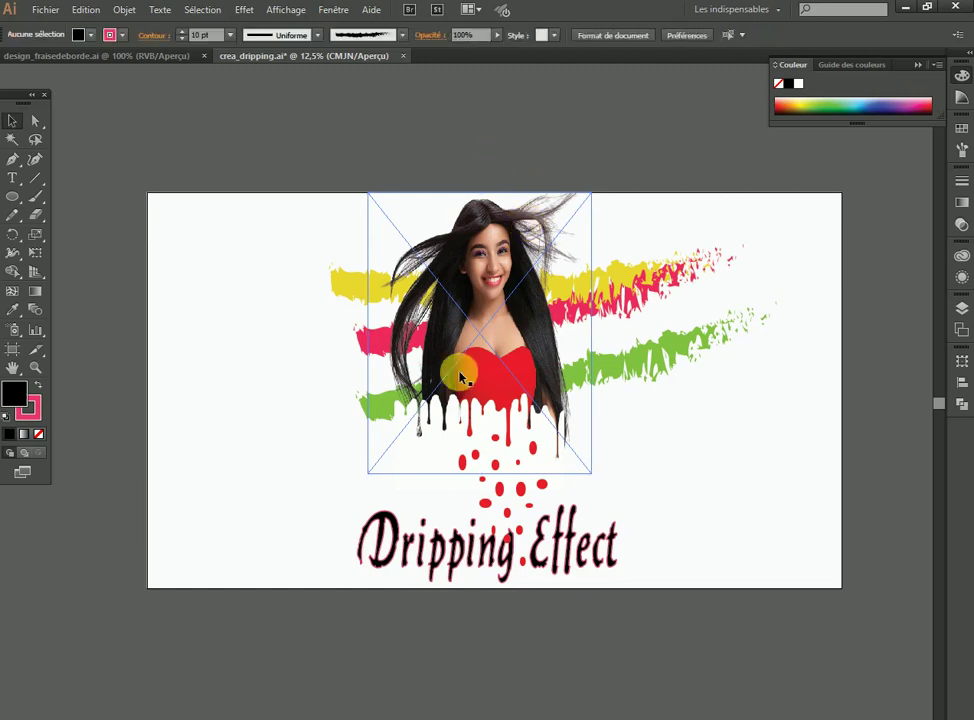
left_click(12, 178)
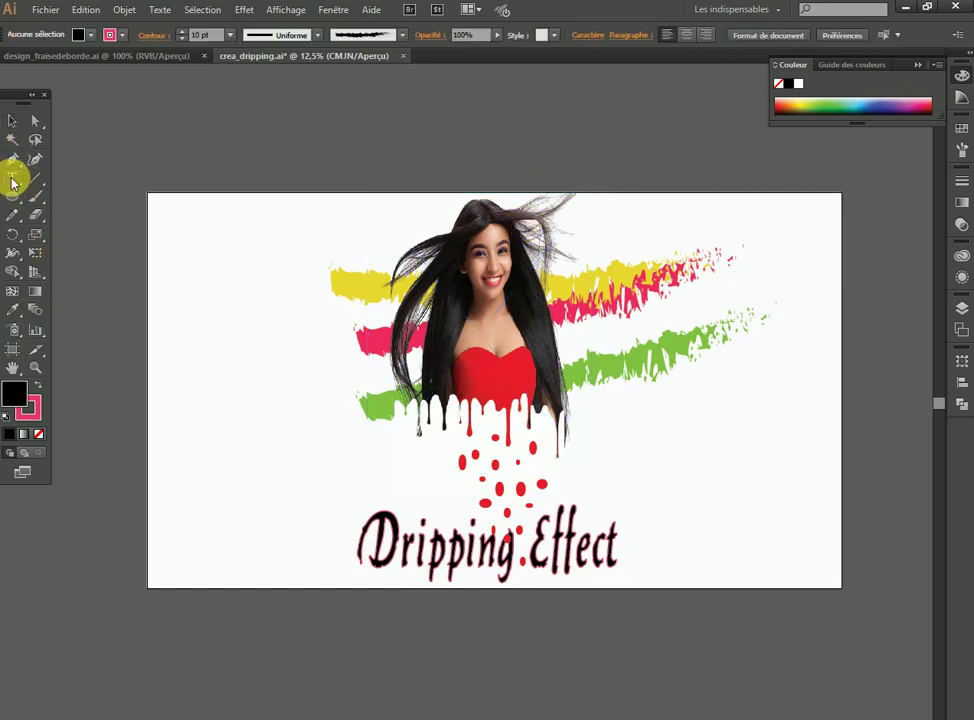
left_click(40, 421)
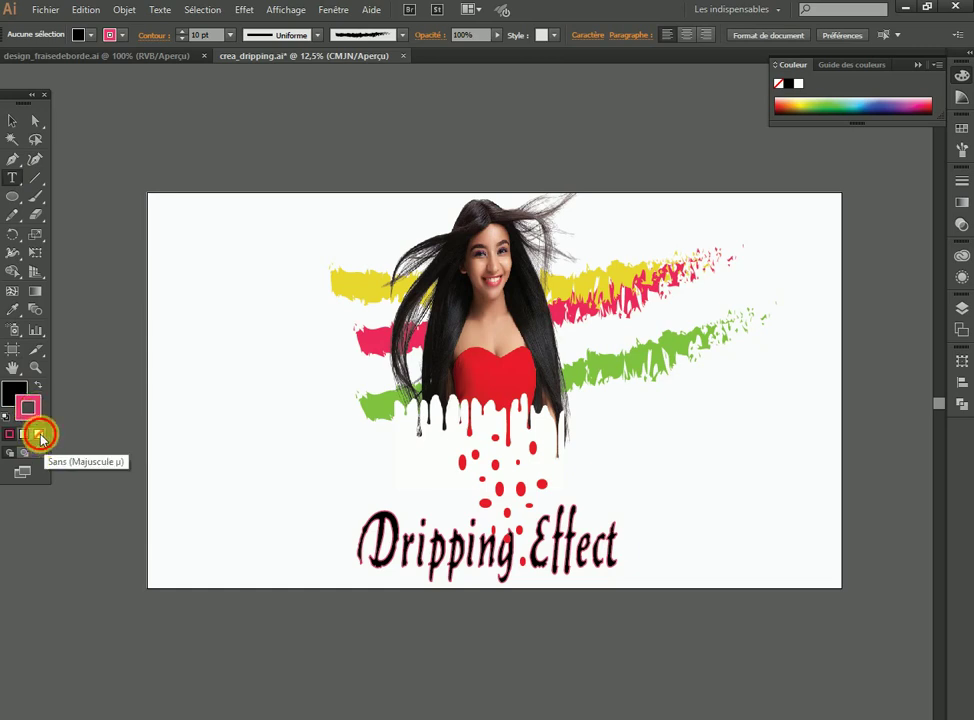
left_click(38, 433)
left_click(13, 397)
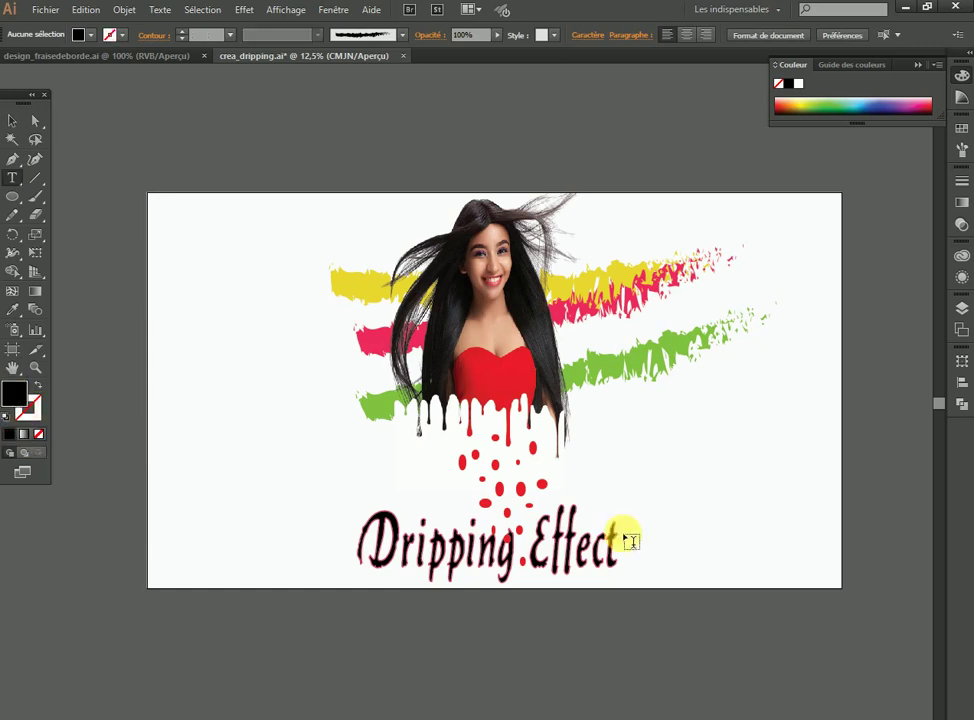
Type the author's signature at the bottom-right corner and scale it to fit
left_click(720, 558)
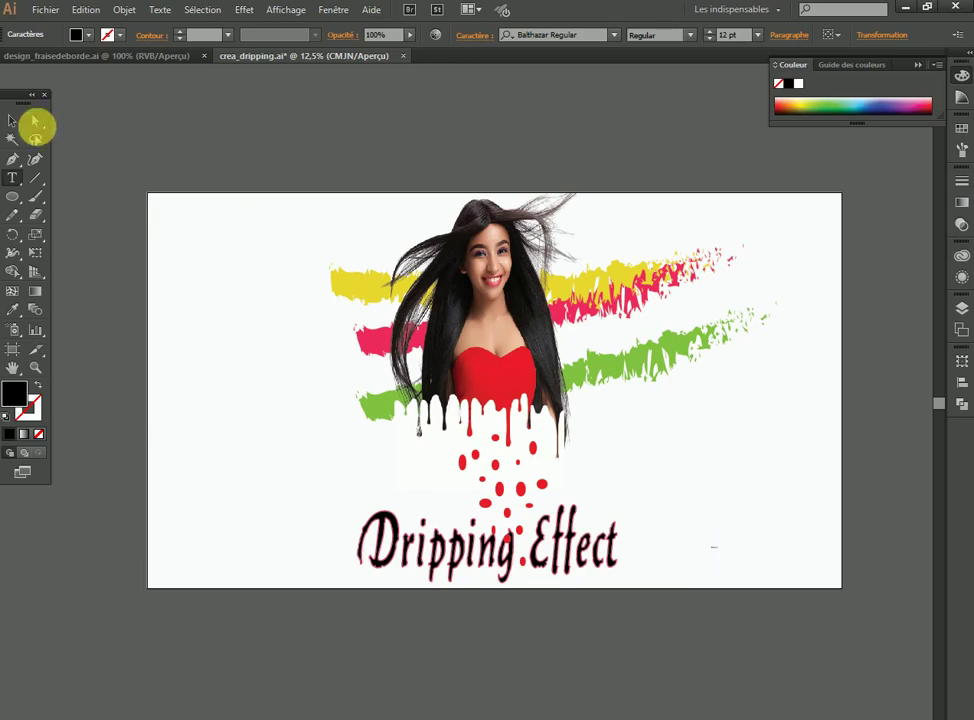
left_click(12, 121)
left_click_drag(727, 557, 772, 566)
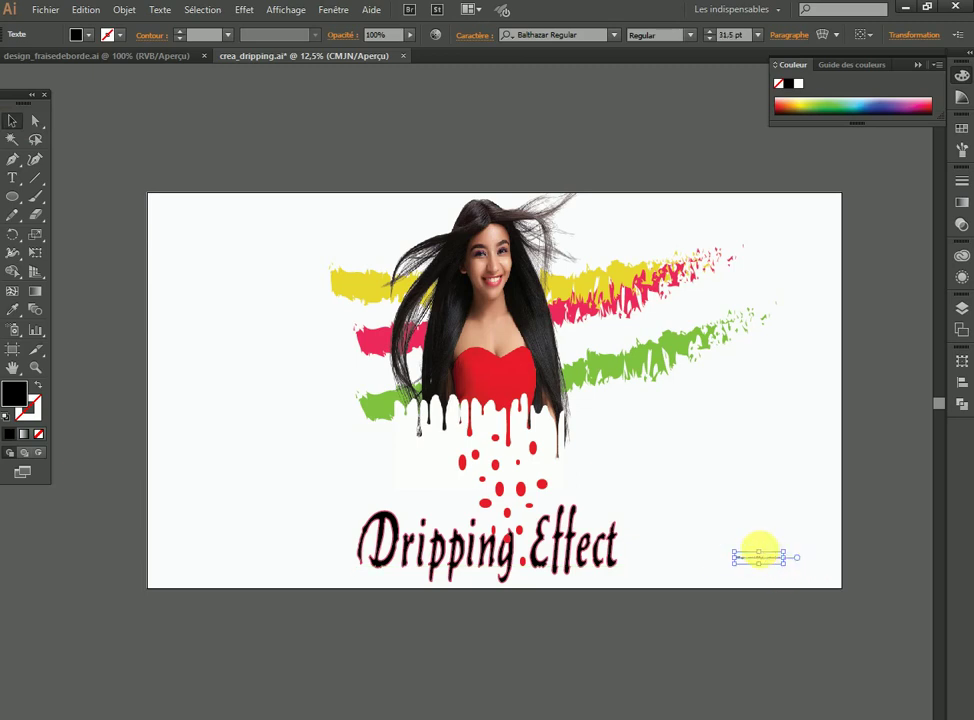
left_click(765, 541)
mouse_move(765, 560)
left_mouse_down()
mouse_move(760, 530)
mouse_move(823, 573)
left_mouse_up()
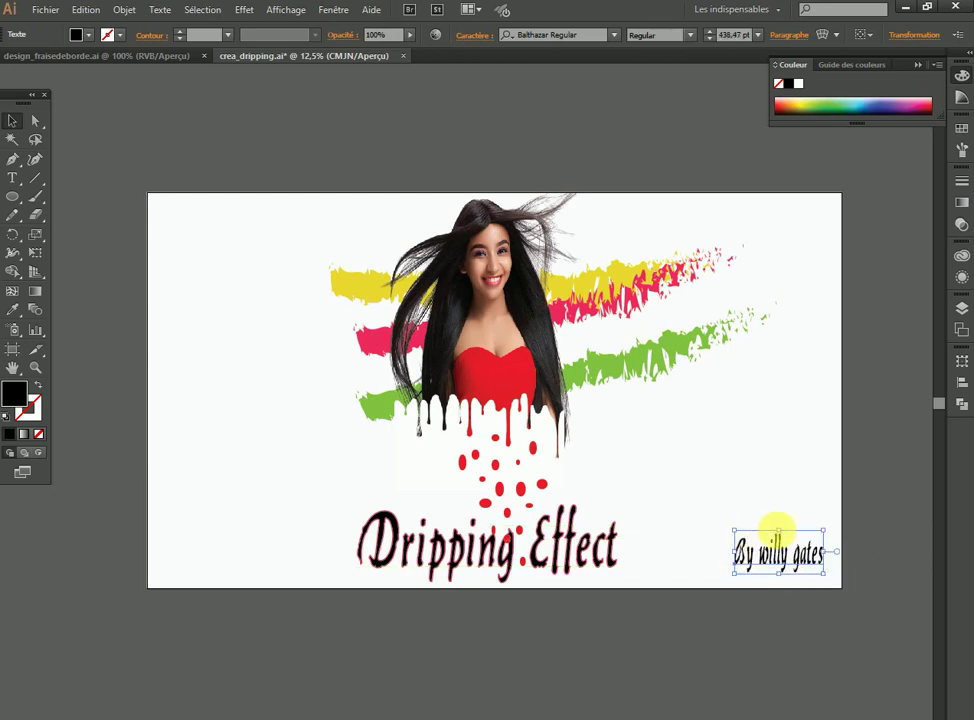
mouse_move(779, 530)
left_mouse_down()
mouse_move(784, 551)
mouse_move(772, 562)
left_mouse_up()
left_click(517, 155)
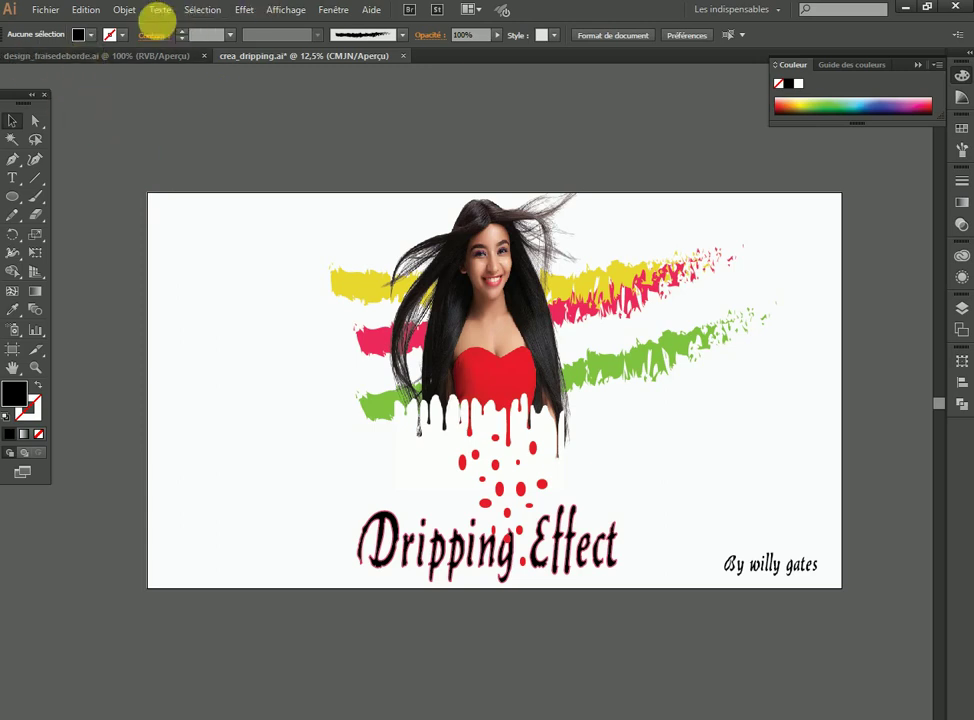
Unlock all objects with Objet > Tout déverrouiller
left_click(124, 10)
left_click(233, 117)
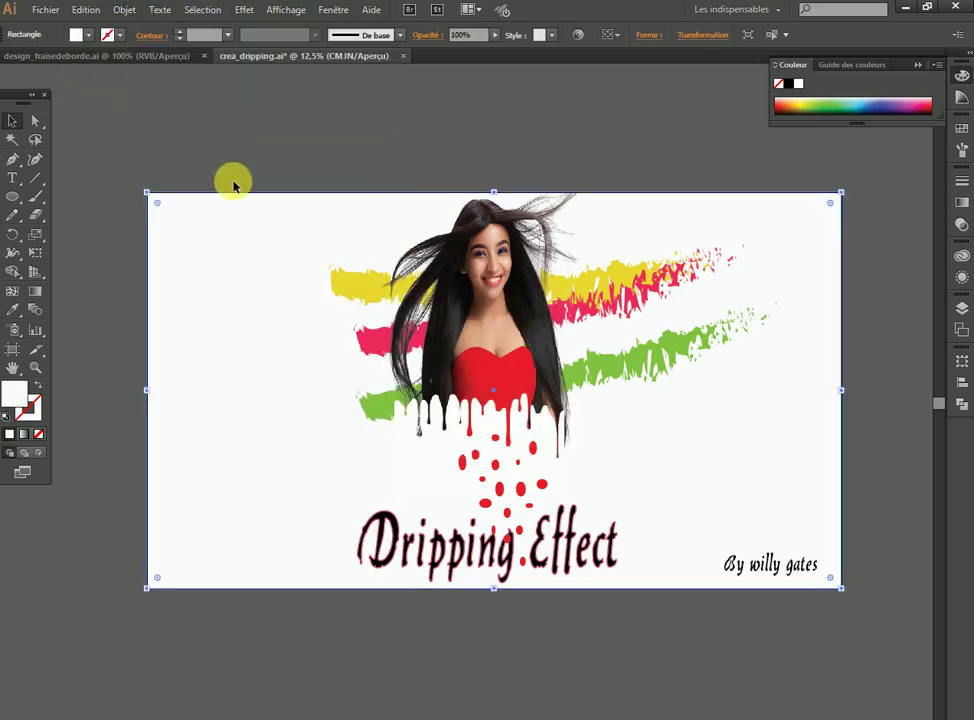
left_click(280, 145)
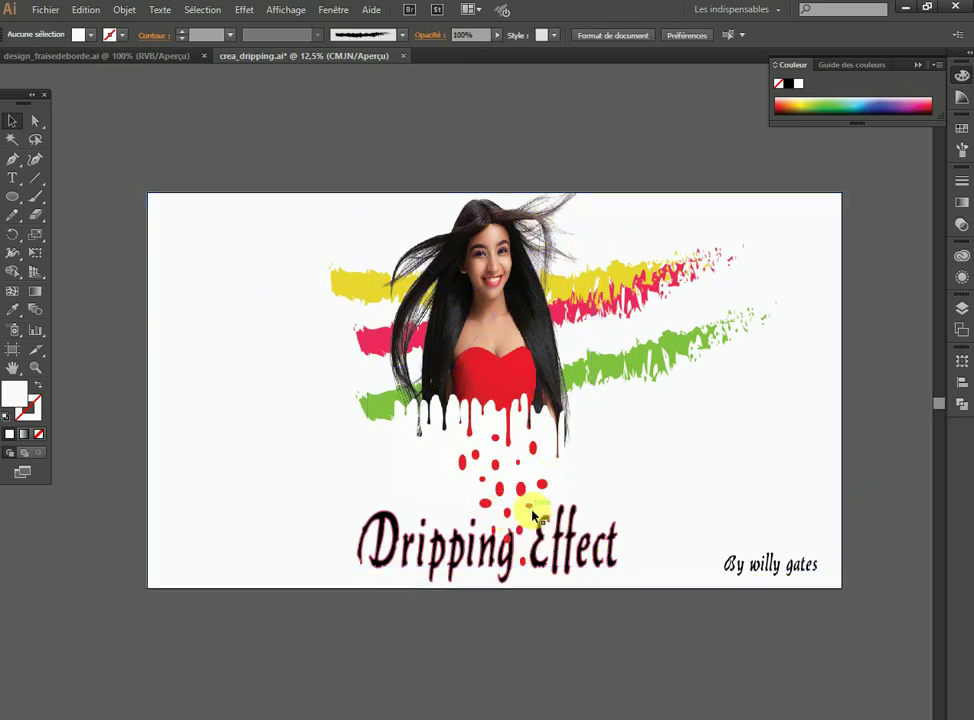
Check the red drop above the title and the woman's photo, leaving both unchanged
left_click(526, 510)
left_click_drag(528, 507, 536, 518)
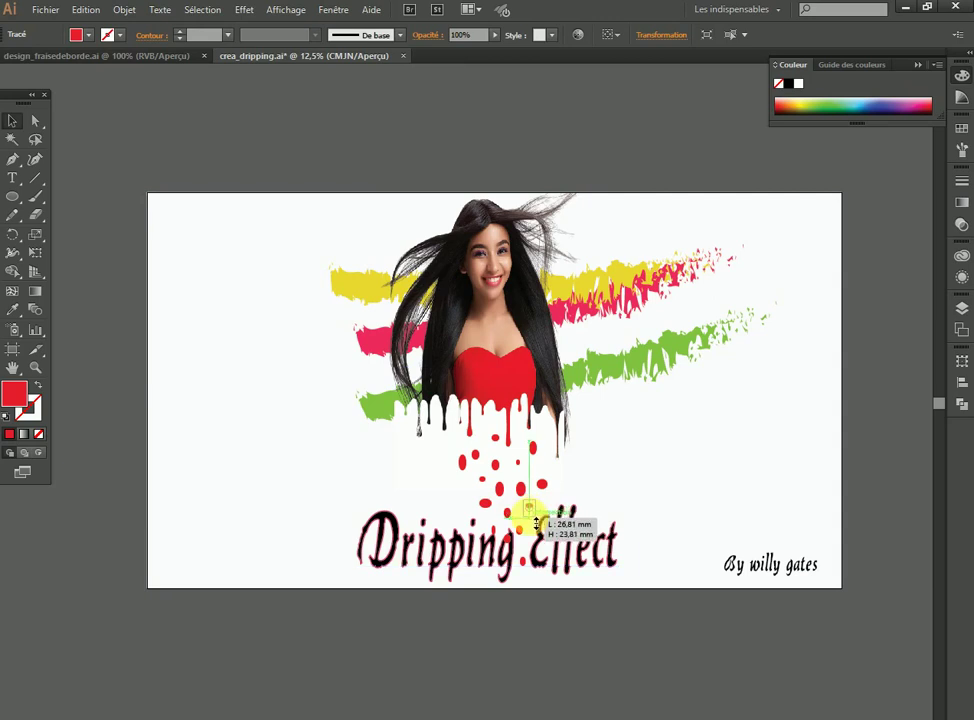
left_click_drag(537, 520, 536, 513)
left_click(561, 161)
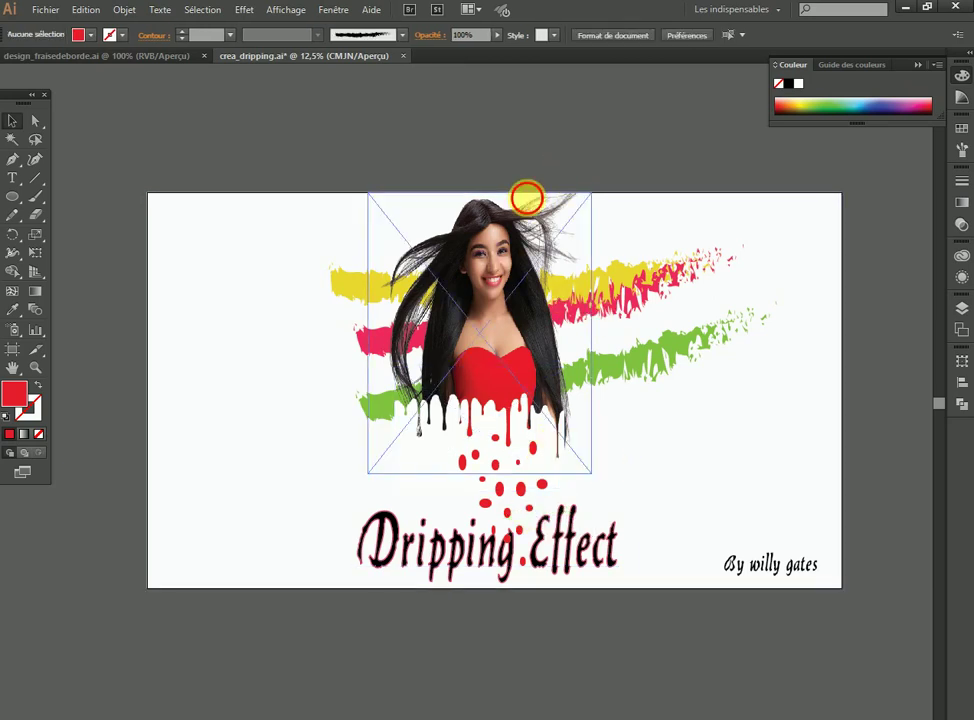
left_click(590, 402)
left_click(635, 172)
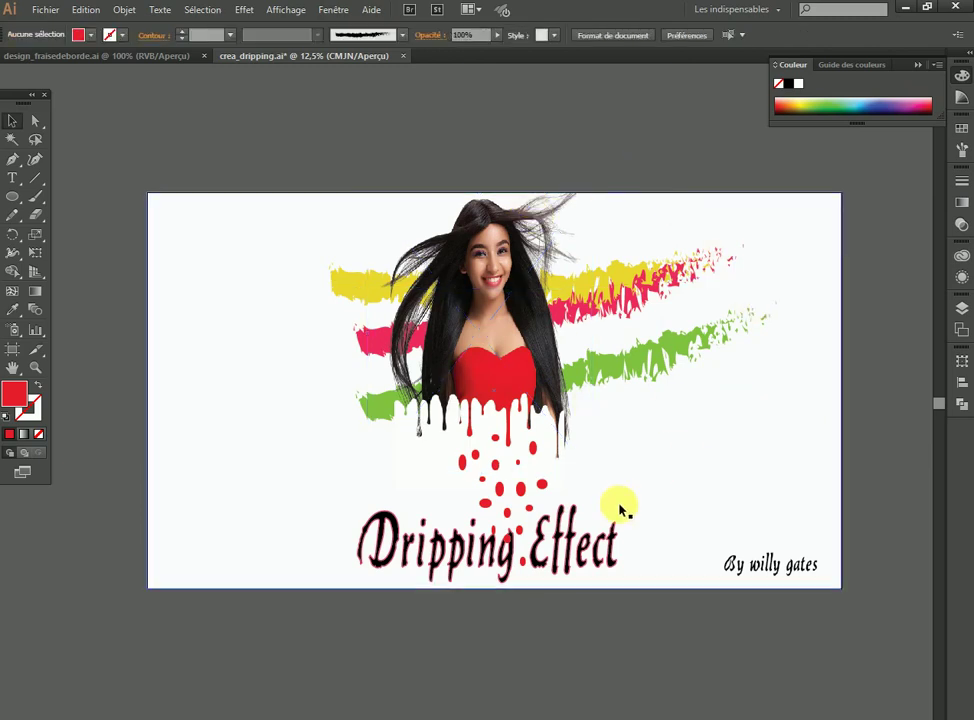